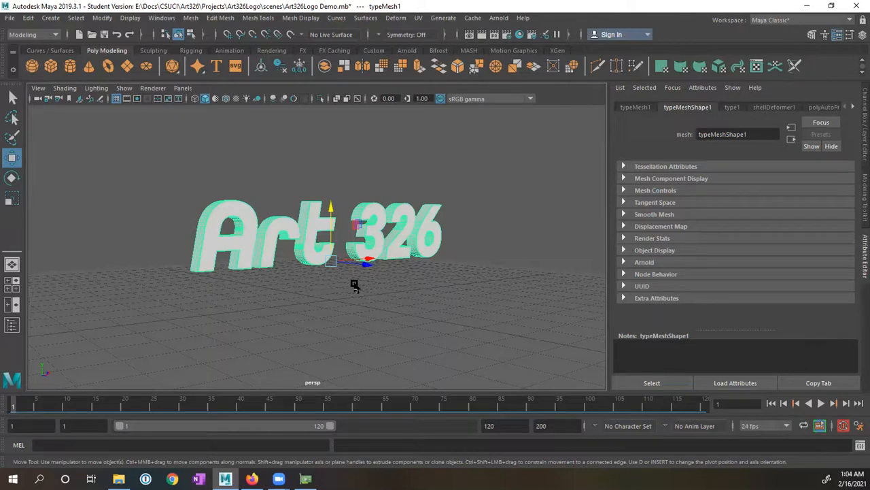
mouse_move(354, 286)
left_mouse_down("alt")
mouse_move(334, 295)
mouse_move(288, 281)
mouse_move(388, 286)
mouse_move(340, 289)
mouse_move(345, 283)
left_mouse_up("alt")
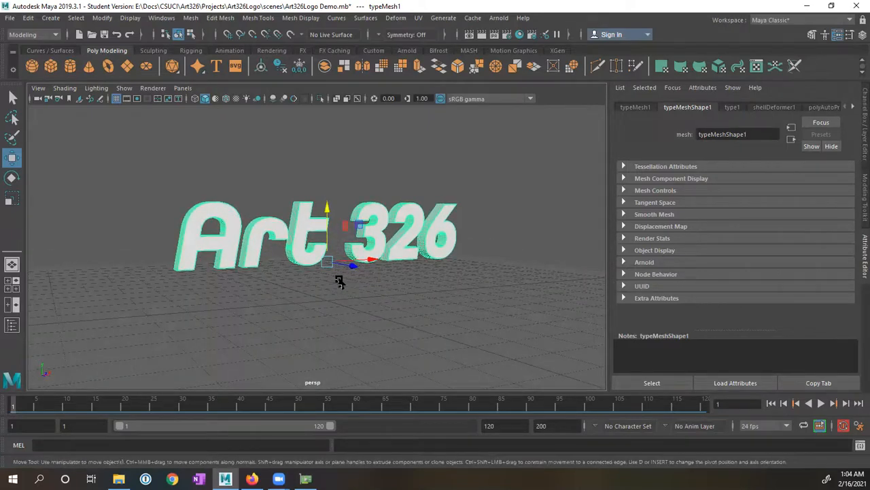
left_click_drag(254, 266, 334, 266, "alt")
right_click_drag(274, 278, 368, 281, "alt")
left_click_drag(368, 281, 351, 308, "alt")
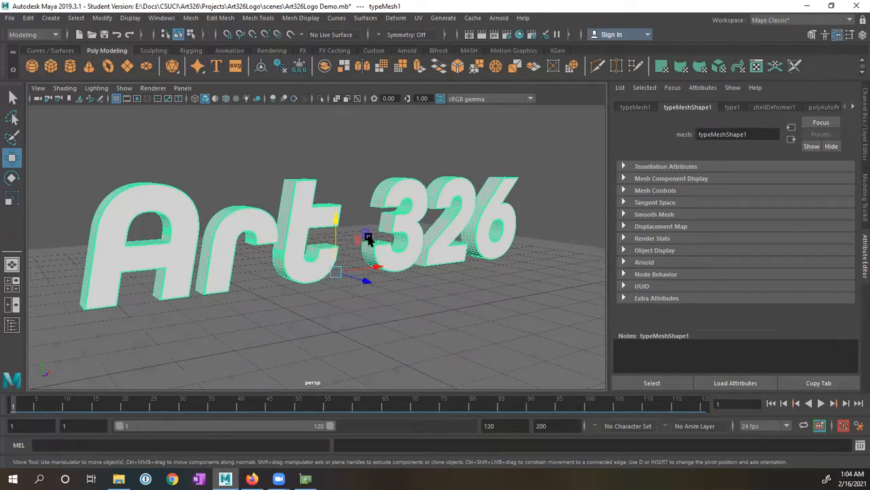
Step: Switch to the four-view layout and reframe the Art 326 text in the perspective, top, front and side views
key("space")
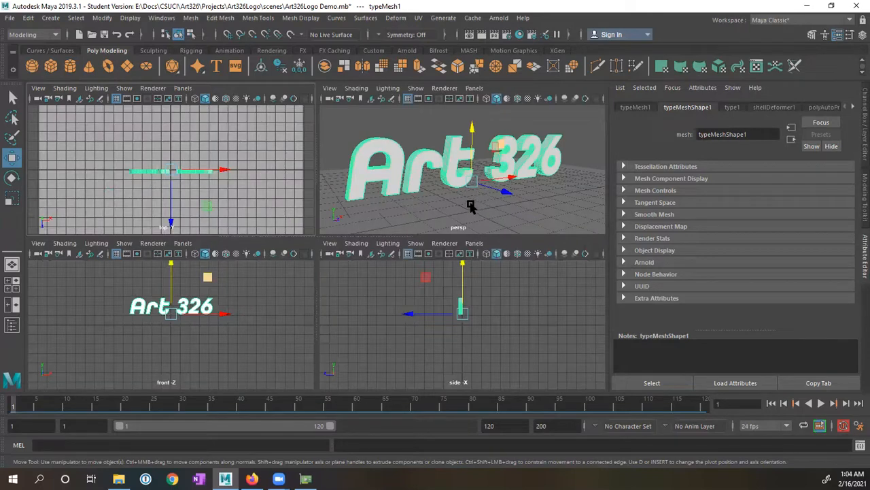
left_click_drag(451, 191, 469, 193, "alt")
right_click_drag(468, 192, 423, 197, "alt")
mouse_move(283, 183)
right_mouse_down("alt")
mouse_move(225, 183)
mouse_move(284, 190)
right_mouse_up("alt")
mouse_move(271, 287)
right_mouse_down("alt")
mouse_move(252, 288)
mouse_move(288, 295)
mouse_move(276, 299)
right_mouse_up("alt")
middle_click_drag(416, 310, 414, 334, "alt")
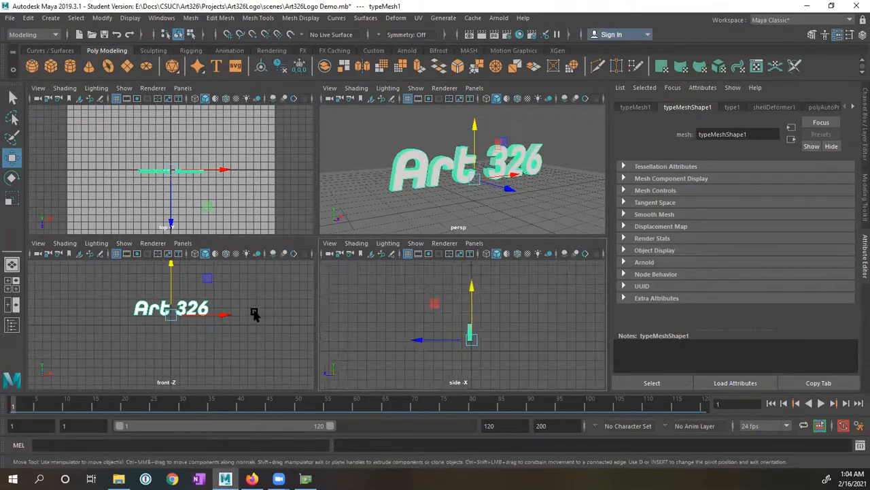
middle_click_drag(252, 311, 251, 346, "alt")
middle_click_drag(248, 198, 249, 194, "alt")
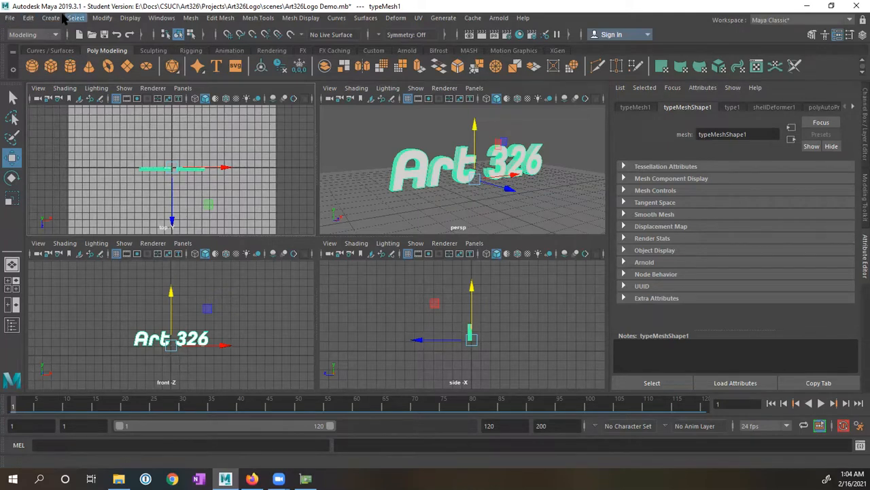
Step: Create a Camera and Aim, keeping the default camera, lens and film back options
left_click(59, 20)
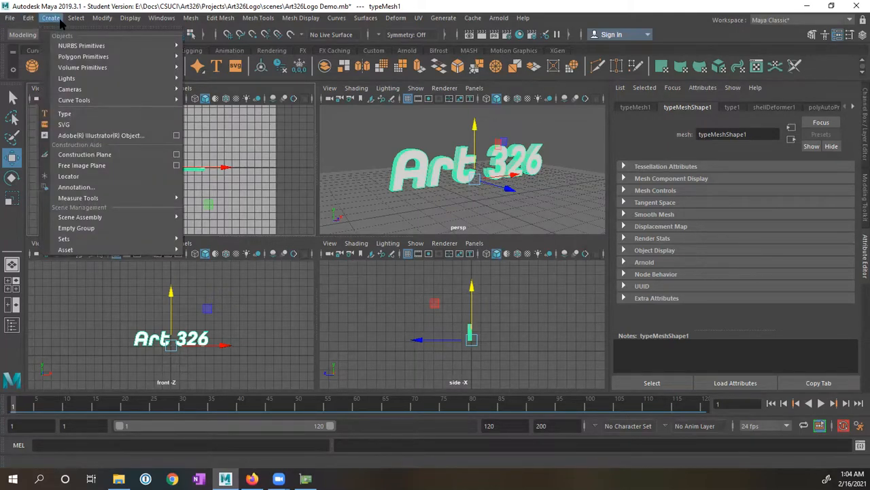
mouse_move(77, 91)
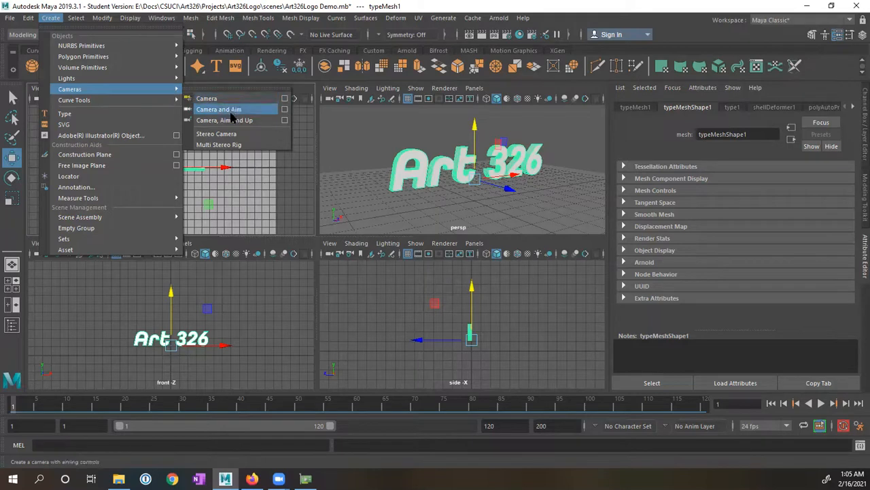
left_click(285, 111)
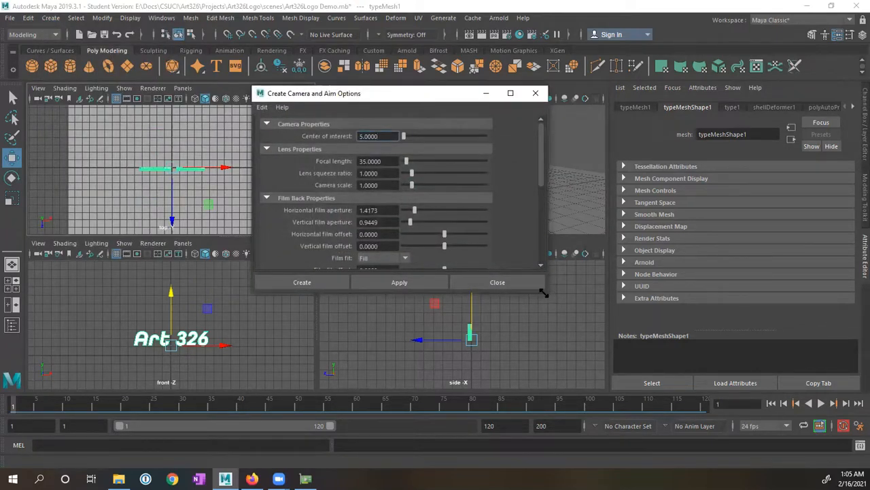
left_click_drag(544, 292, 541, 414)
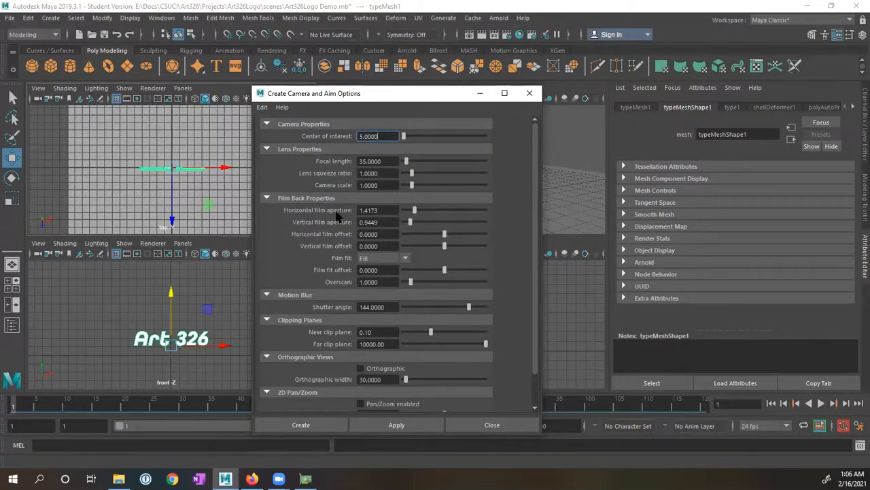
scroll(316, 228, "down", 1)
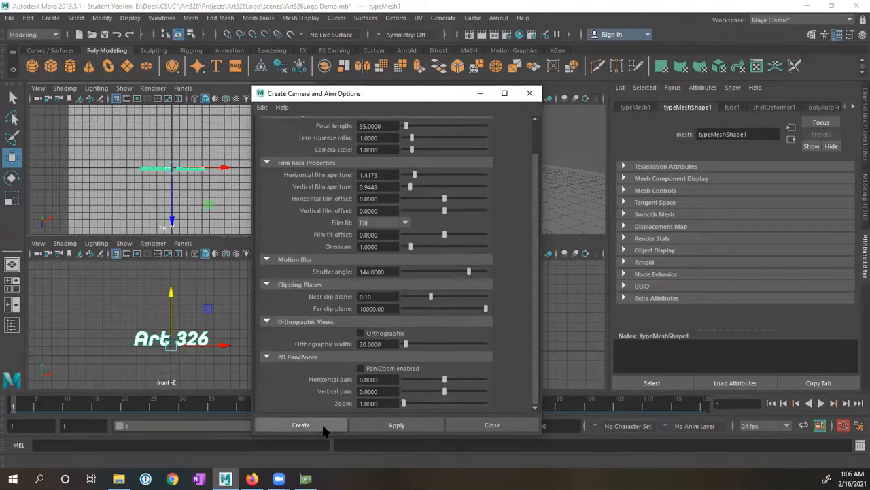
left_click(301, 425)
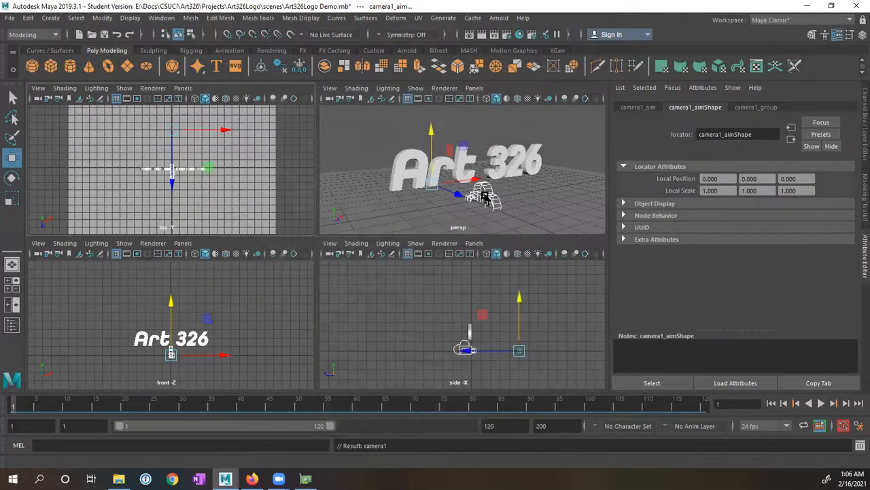
Step: Raise the new camera's aim locator slightly, to about 0.4 cm in Y
left_click_drag(450, 205, 502, 219, "alt")
left_click_drag(470, 195, 509, 195, "alt")
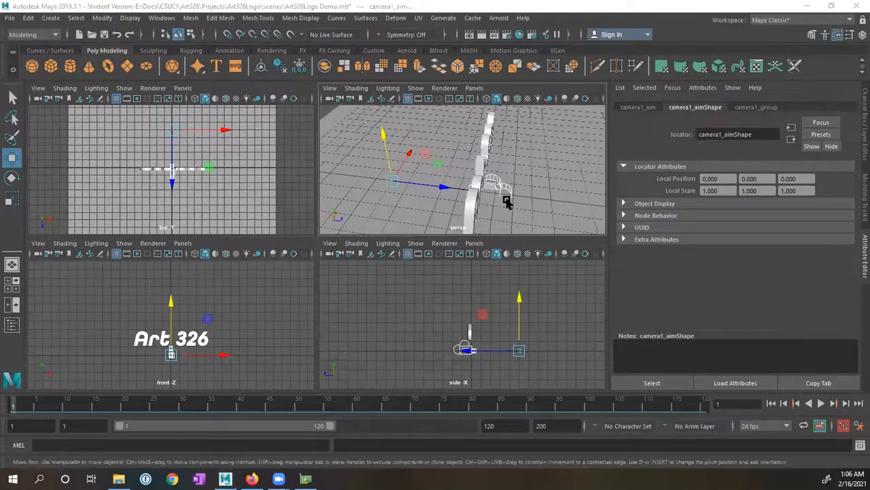
left_click_drag(419, 187, 388, 198, "alt")
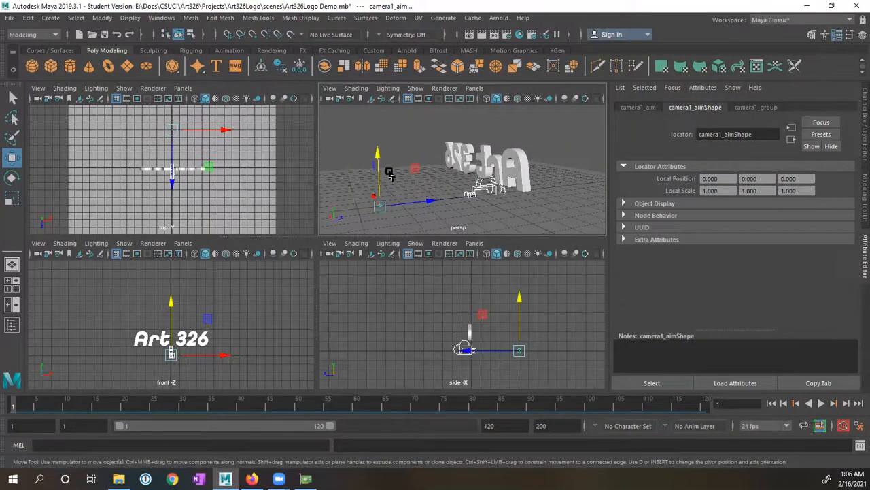
mouse_move(378, 155)
left_mouse_down()
mouse_move(389, 132)
mouse_move(393, 149)
left_mouse_up()
Step: Show the manipulators for both the camera and its aim point
key("t")
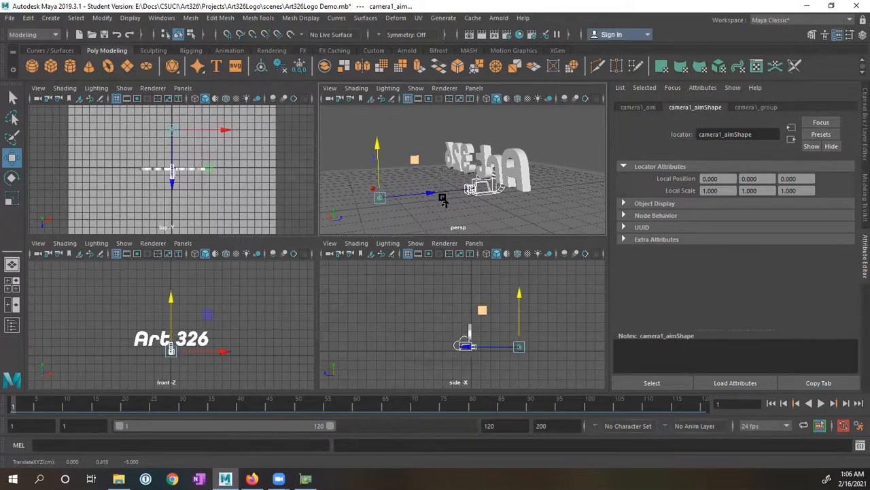
left_click_drag(441, 197, 402, 216, "alt")
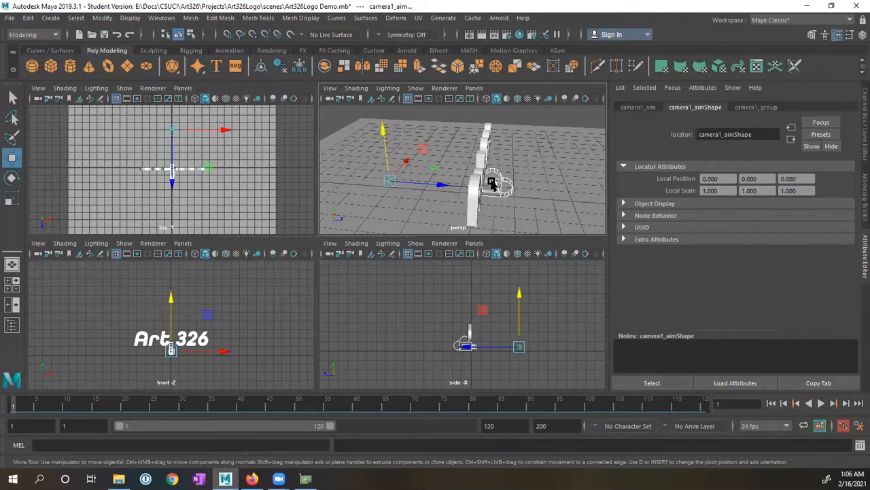
key("t")
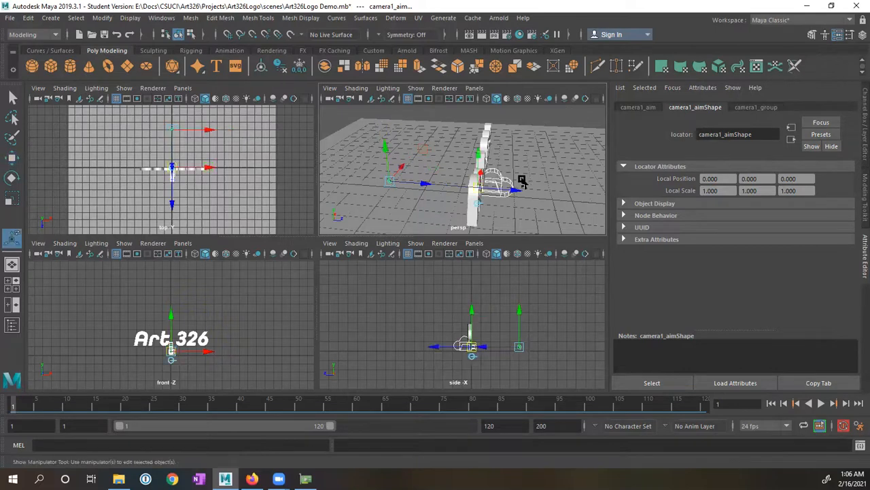
left_click_drag(439, 189, 491, 178, "alt")
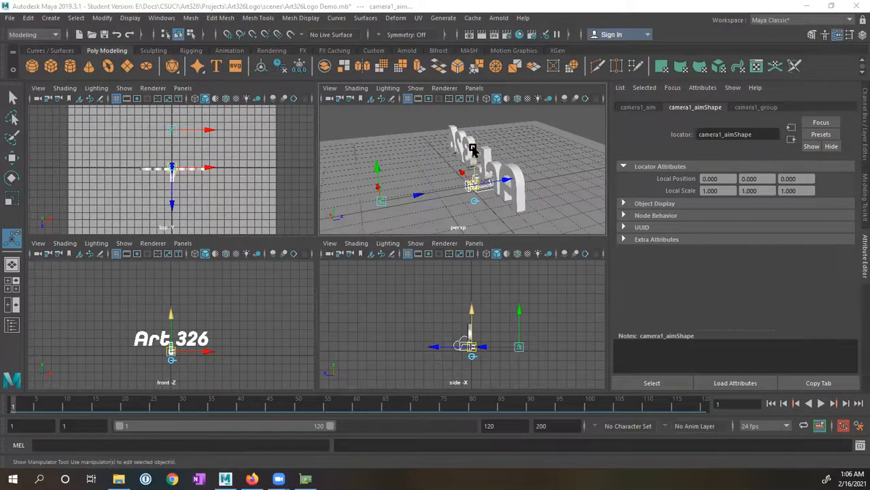
Step: Try raising the camera and its aim point separately, and return both to their previous heights
mouse_move(474, 146)
left_mouse_down()
mouse_move(474, 117)
mouse_move(474, 160)
mouse_move(474, 130)
mouse_move(474, 140)
left_mouse_up()
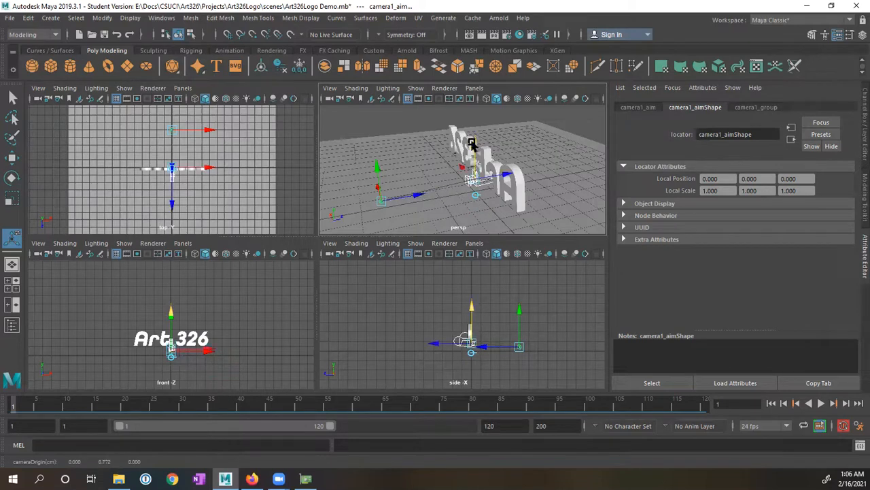
key("ctrl+z")
left_click_drag(375, 167, 367, 136)
key("ctrl+z")
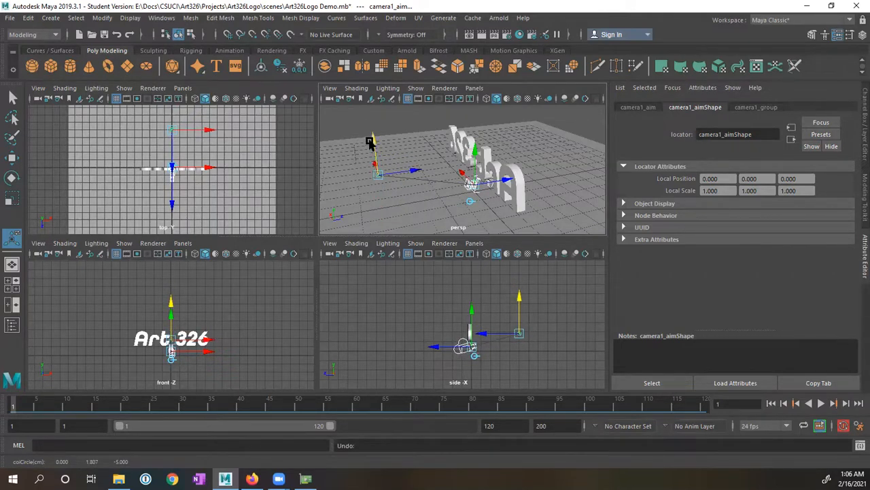
left_click_drag(374, 141, 376, 168)
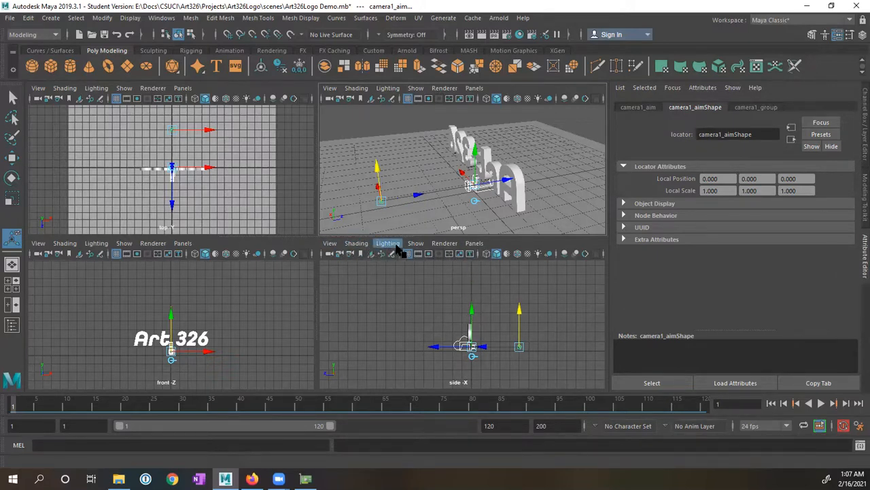
Step: Replace the side view with the view through camera1
left_click(475, 245)
mouse_move(476, 255)
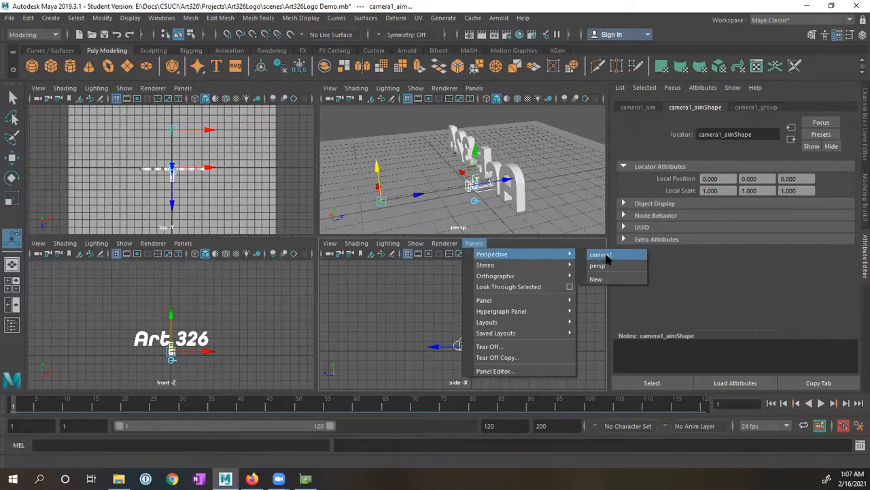
left_click(601, 255)
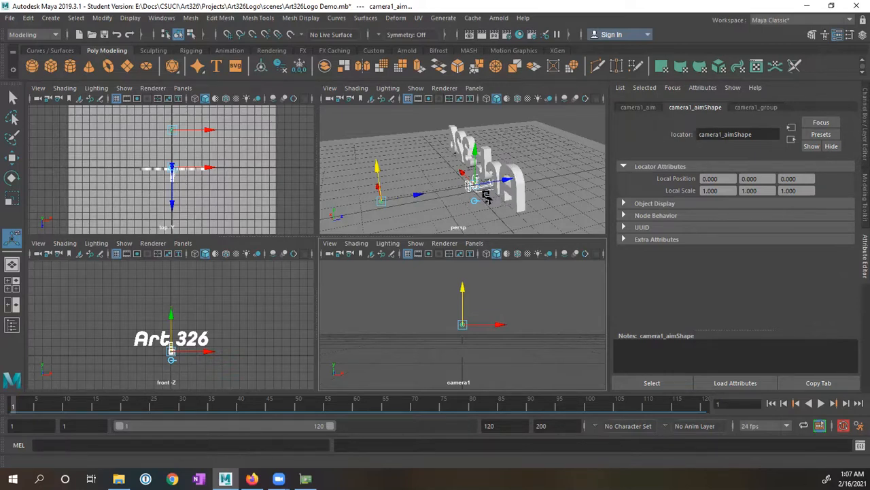
Step: Move the camera back from the text and raise it and its aim point until the whole Art 326 text is framed
left_click_drag(472, 201, 601, 178, "alt")
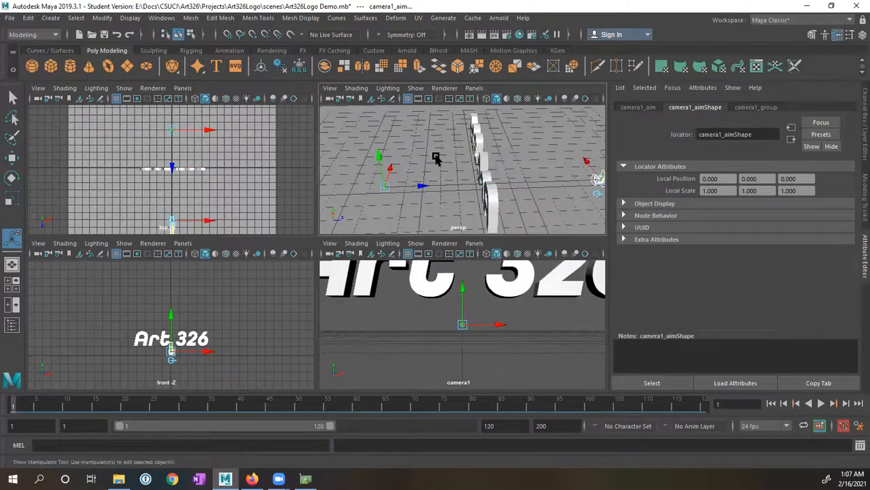
left_click_drag(379, 156, 388, 132)
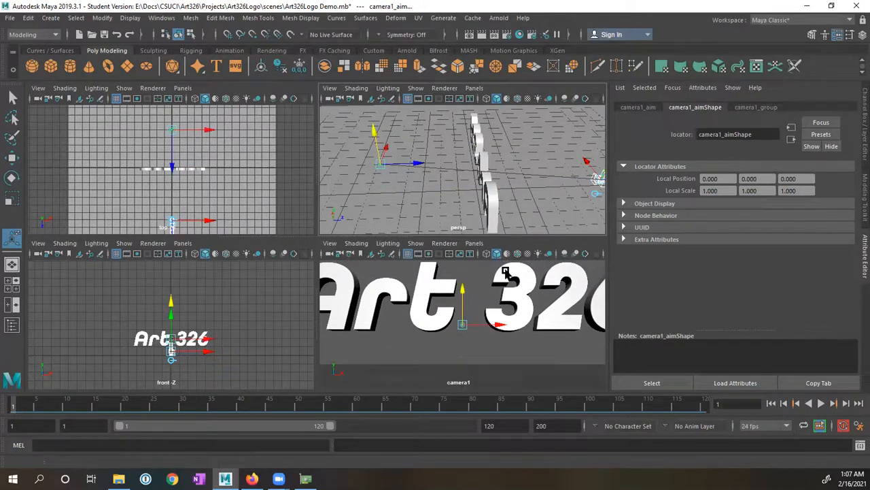
left_click_drag(572, 176, 500, 178, "alt")
left_click_drag(563, 144, 568, 130)
left_click_drag(588, 163, 629, 165)
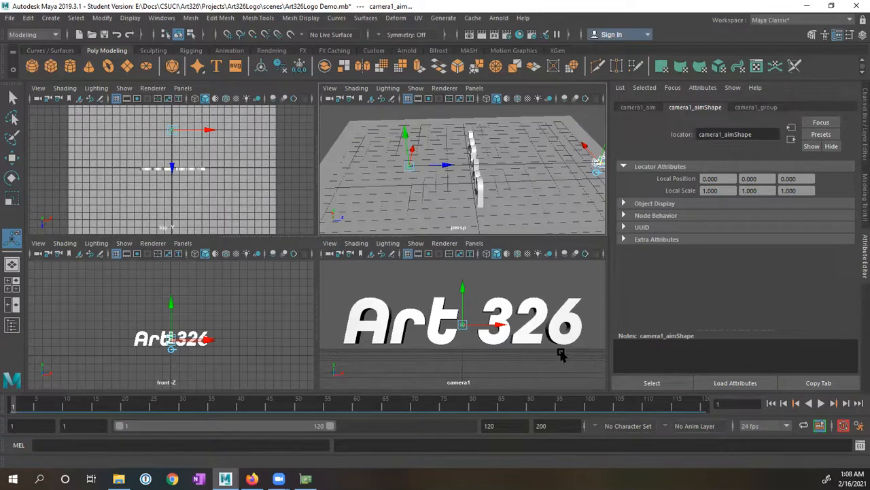
Step: Display the resolution gate in the camera1 view
left_click(330, 245)
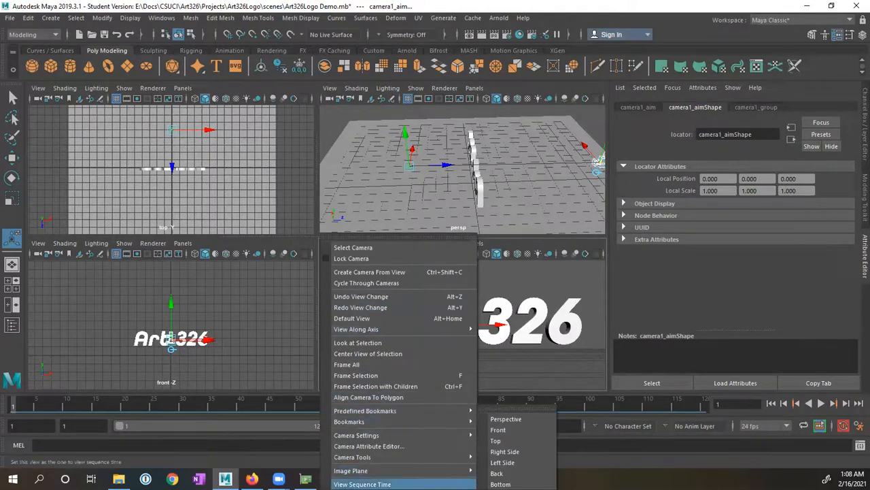
mouse_move(401, 438)
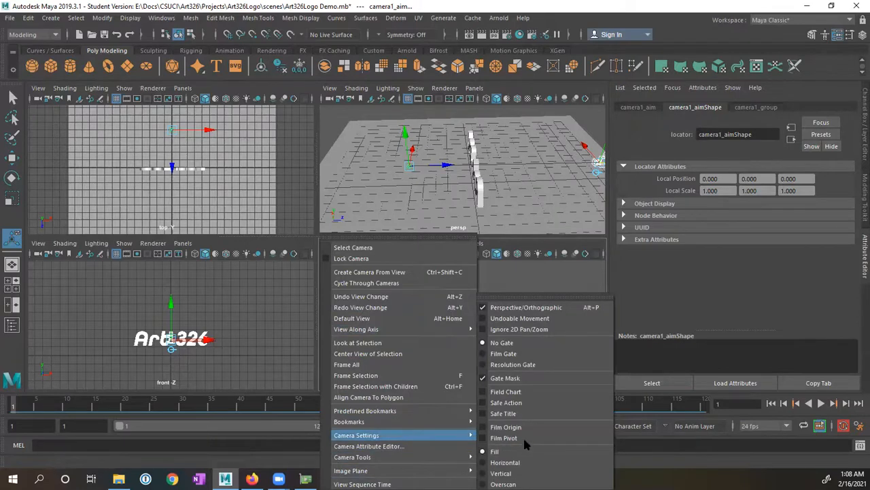
left_click(535, 365)
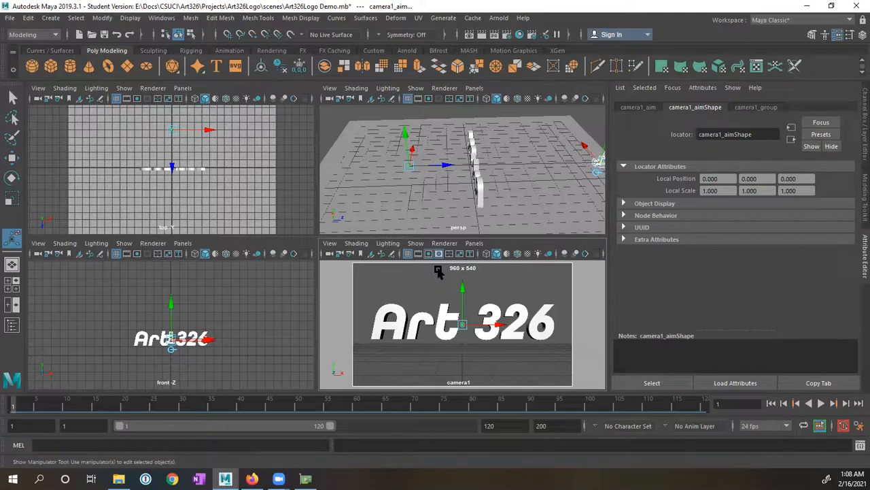
Step: Set the image size preset in the render settings to HD 720
left_click(506, 36)
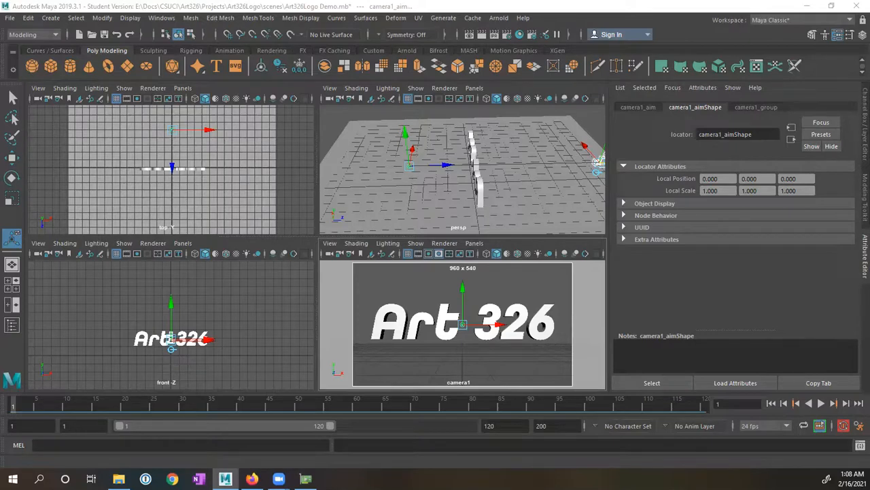
scroll(376, 243, "down", 2)
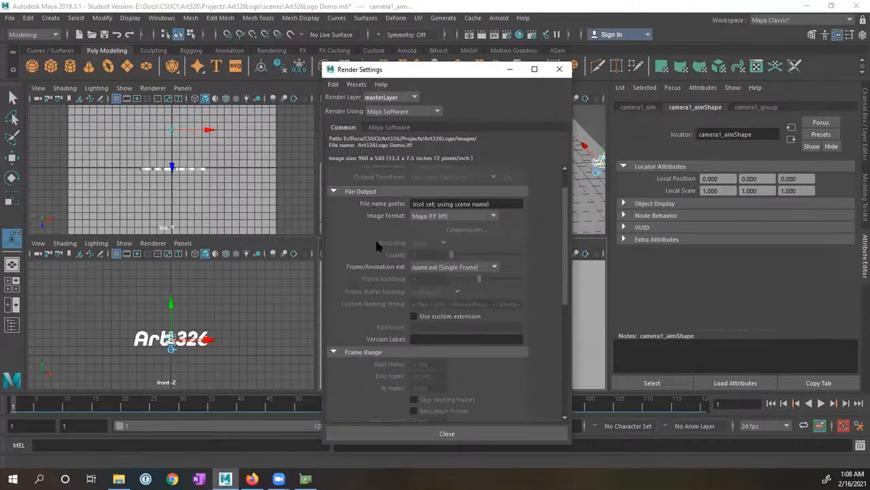
scroll(376, 245, "down", 7)
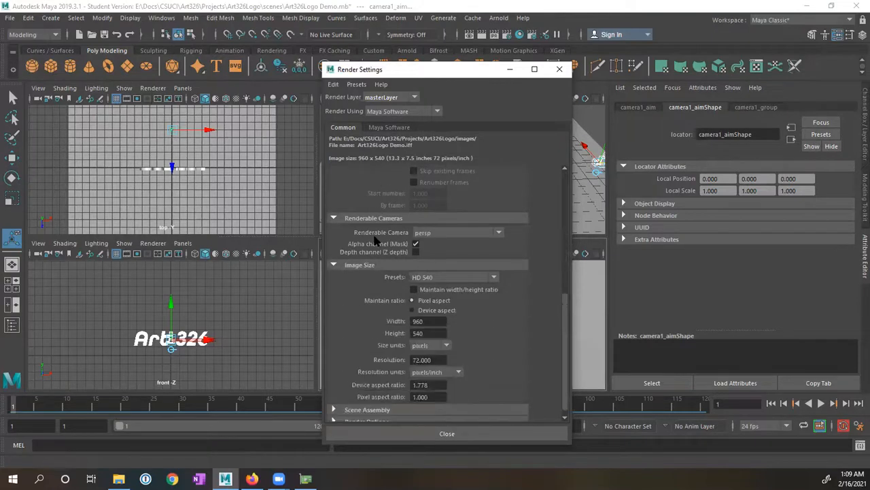
scroll(376, 239, "down", 1)
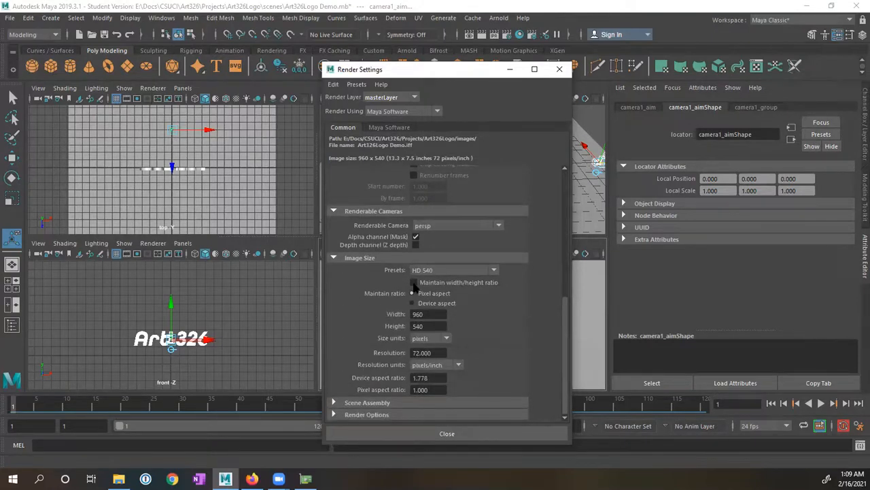
left_click(449, 271)
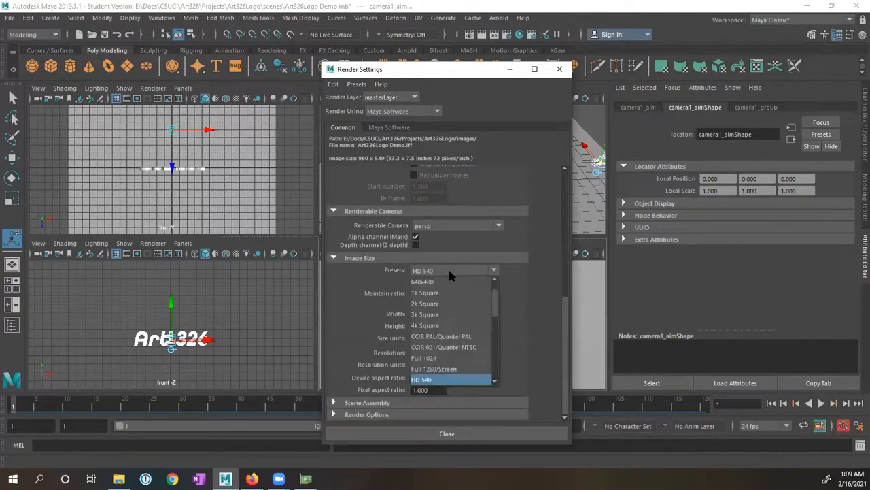
scroll(457, 340, "down", 3)
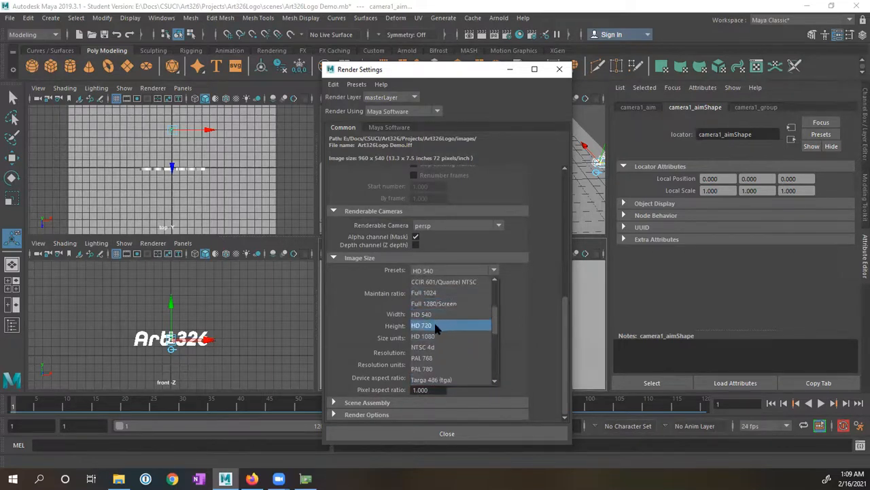
left_click(435, 325)
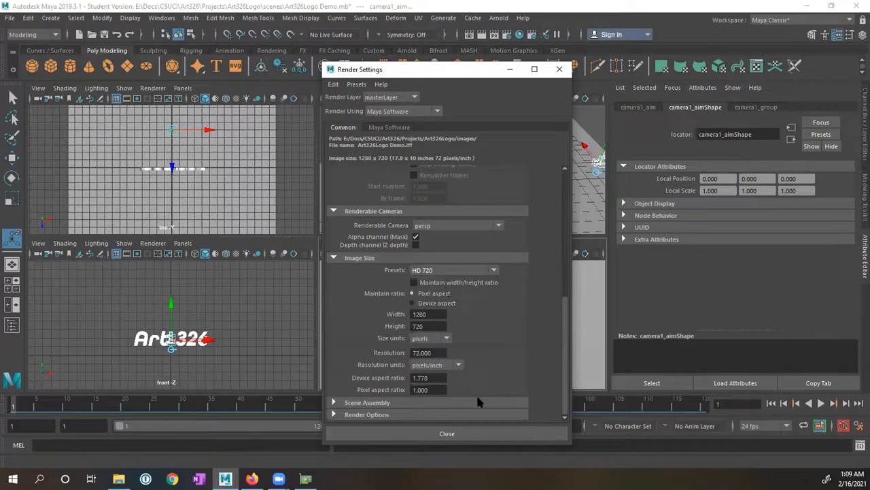
Step: Close the render settings and examine the text's extrusion and colour animation in the perspective and camera1 views up to frame 99
left_click(499, 435)
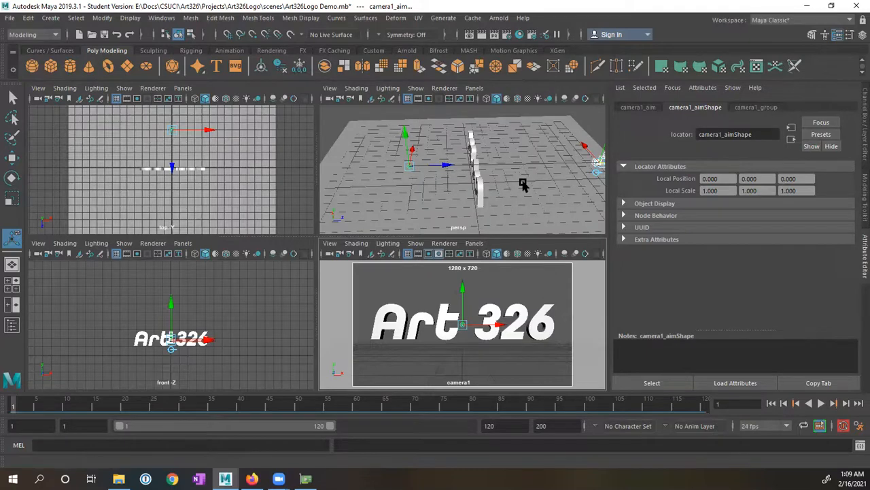
left_click_drag(521, 184, 490, 164, "alt")
right_click_drag(430, 175, 513, 175, "alt")
left_click_drag(513, 175, 490, 167, "alt")
right_click_drag(489, 168, 512, 168, "alt")
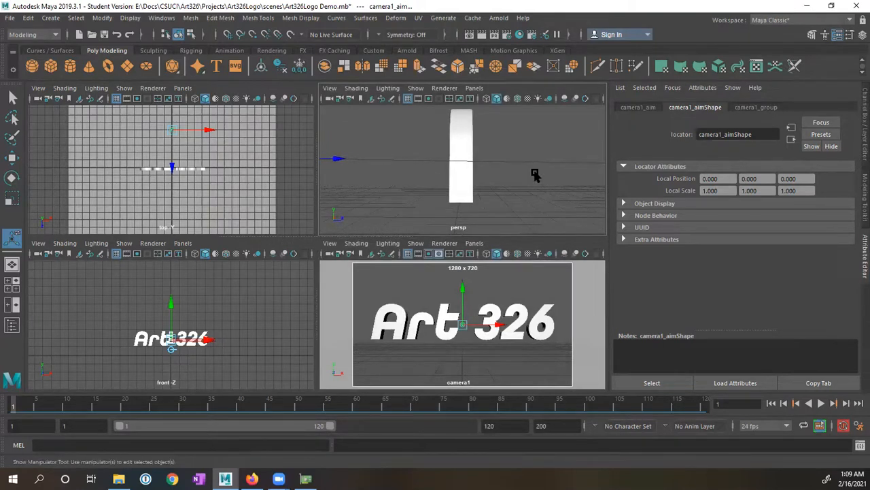
left_click_drag(541, 182, 477, 182, "alt")
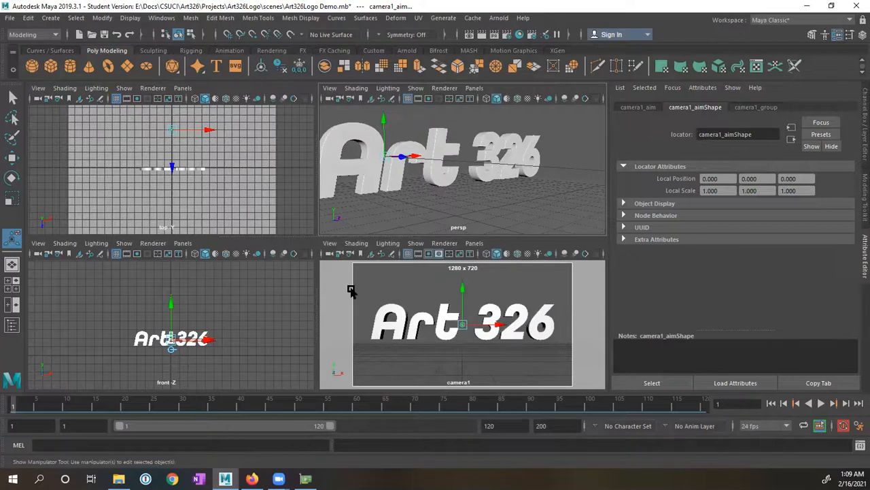
left_click_drag(109, 405, 420, 407)
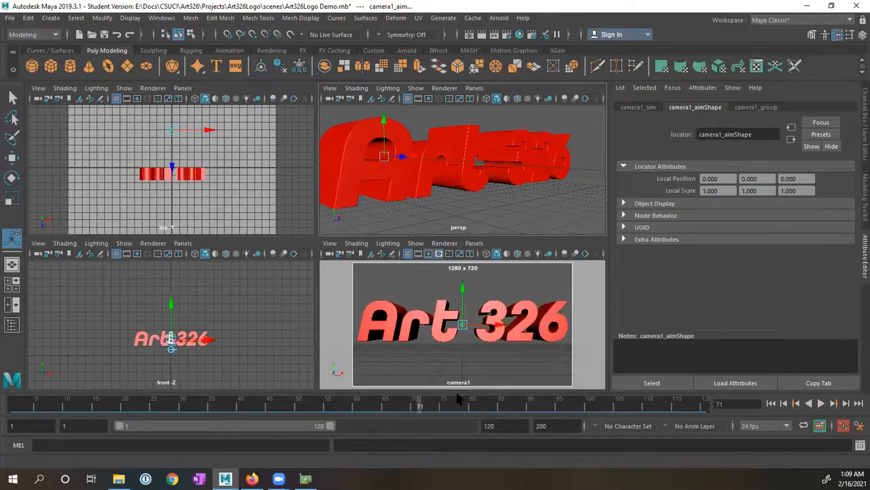
left_click_drag(528, 190, 470, 198, "alt")
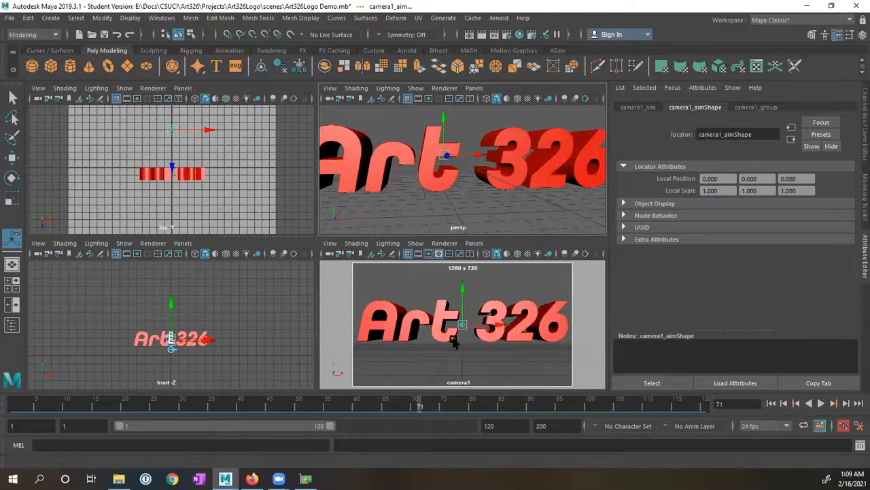
left_click_drag(419, 408, 530, 405)
key("alt+v")
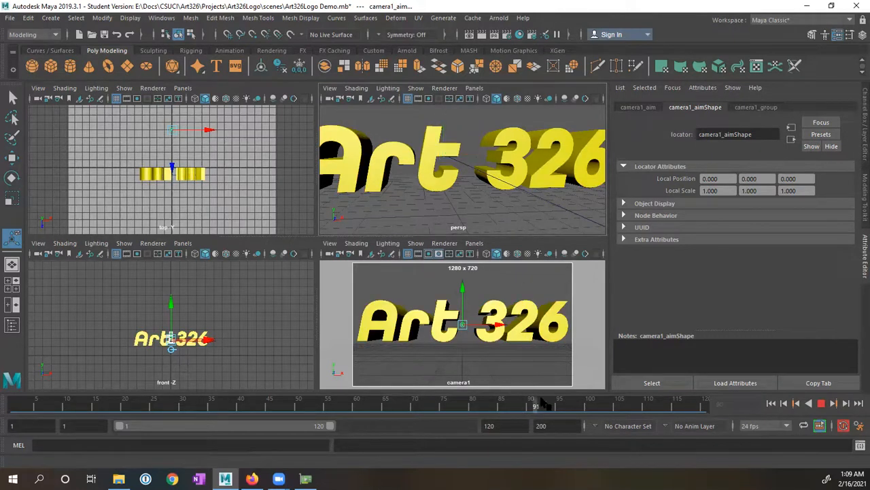
left_click_drag(508, 404, 583, 405)
left_click_drag(479, 204, 476, 196, "alt")
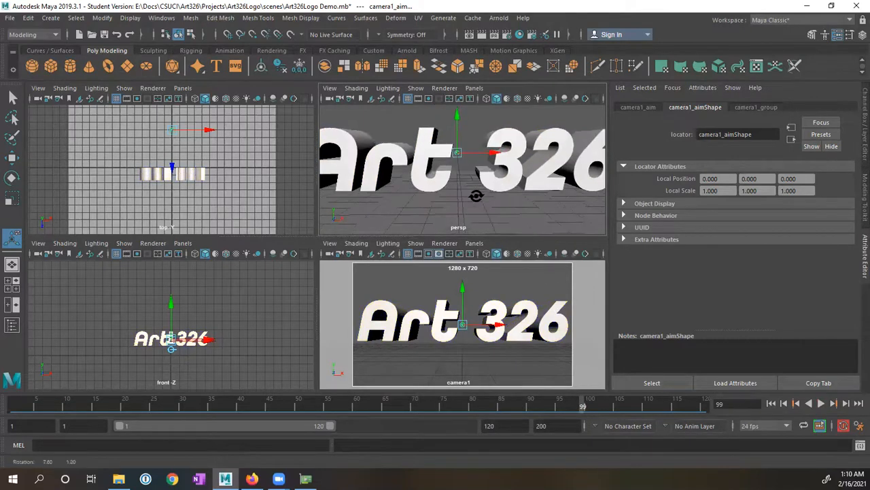
right_click_drag(476, 195, 429, 174, "alt")
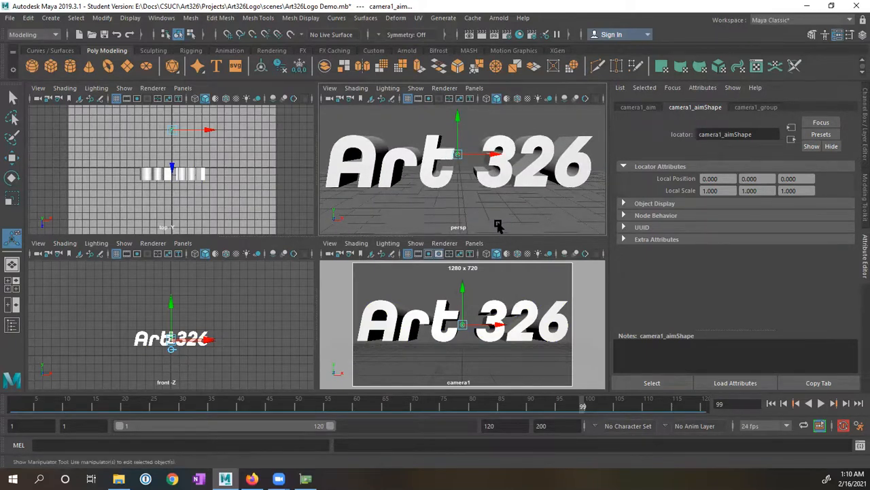
Step: Move the camera's aim point forward from behind the Art 326 text to the middle of the letters
left_click_drag(495, 204, 429, 186, "alt")
left_click_drag(457, 144, 538, 185, "alt")
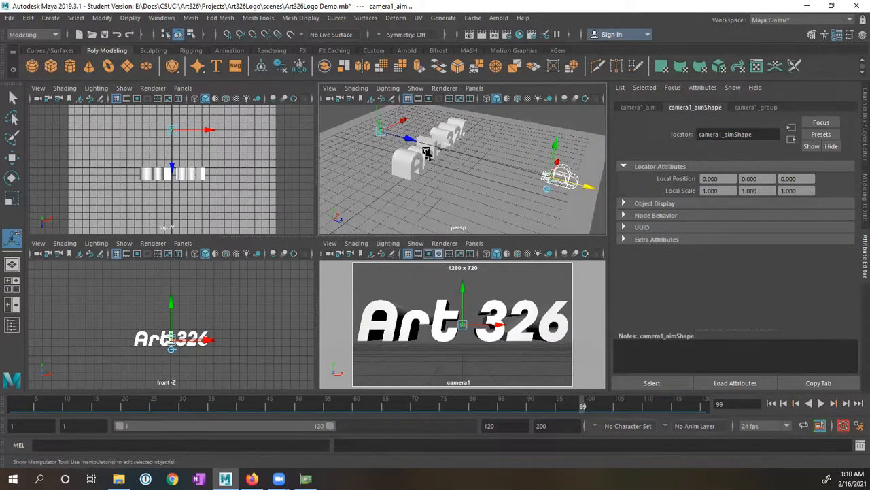
left_click_drag(431, 181, 447, 192, "alt")
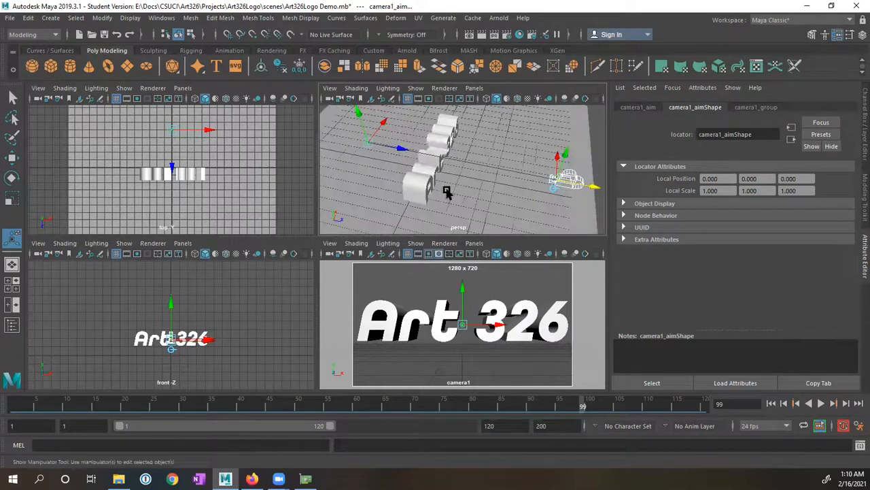
mouse_move(400, 174)
left_mouse_down("alt")
mouse_move(417, 160)
mouse_move(412, 157)
mouse_move(474, 158)
mouse_move(408, 170)
mouse_move(342, 156)
mouse_move(370, 194)
mouse_move(407, 189)
left_mouse_up("alt")
right_click_drag(407, 189, 487, 190, "alt")
left_click_drag(448, 190, 441, 214, "alt")
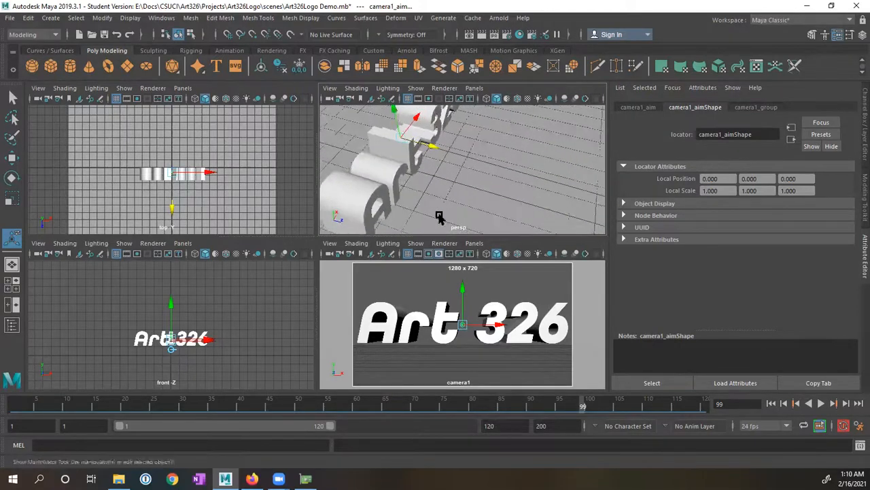
Step: Return to frame 1 and centre the camera's aim point within the thickness of the text
left_click_drag(88, 407, 13, 407)
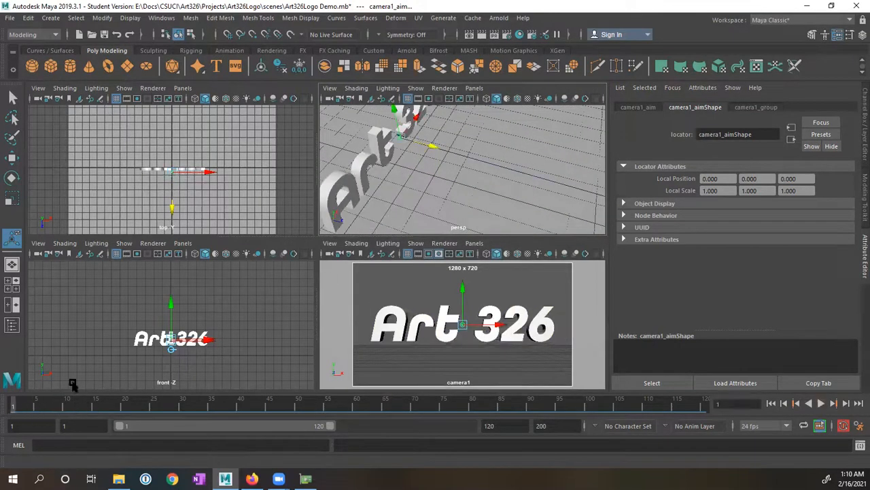
left_click_drag(402, 170, 427, 142, "alt")
left_click_drag(445, 134, 436, 136)
left_click_drag(365, 158, 293, 204, "alt")
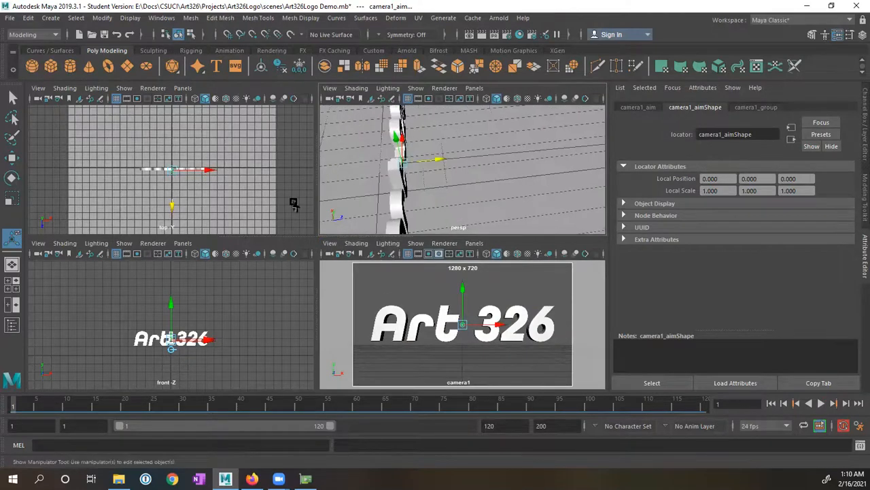
scroll(142, 199, "up", 5)
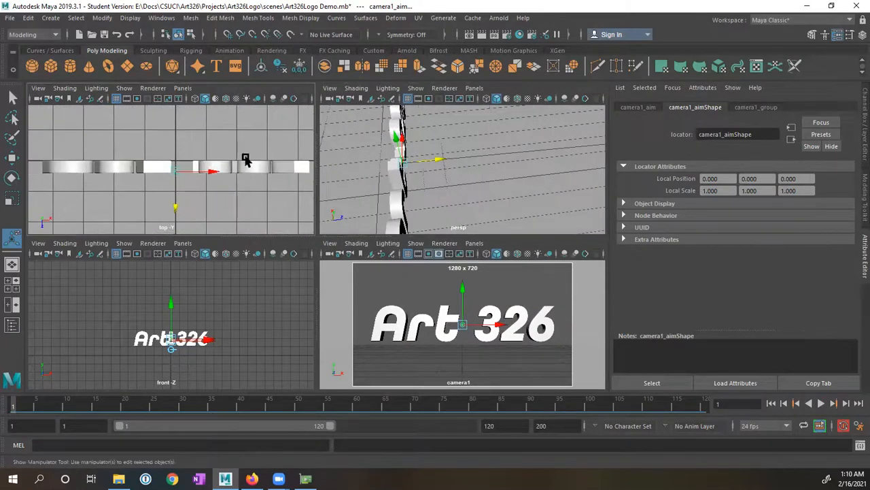
scroll(135, 174, "up", 2)
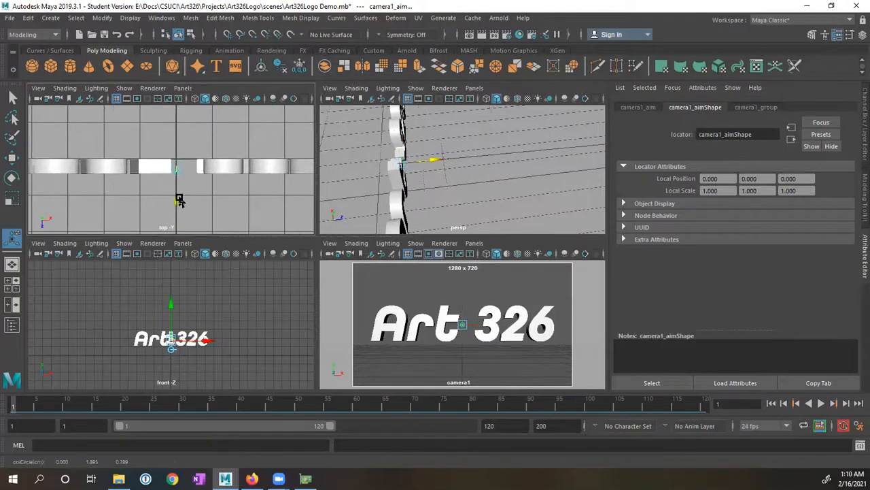
key("w")
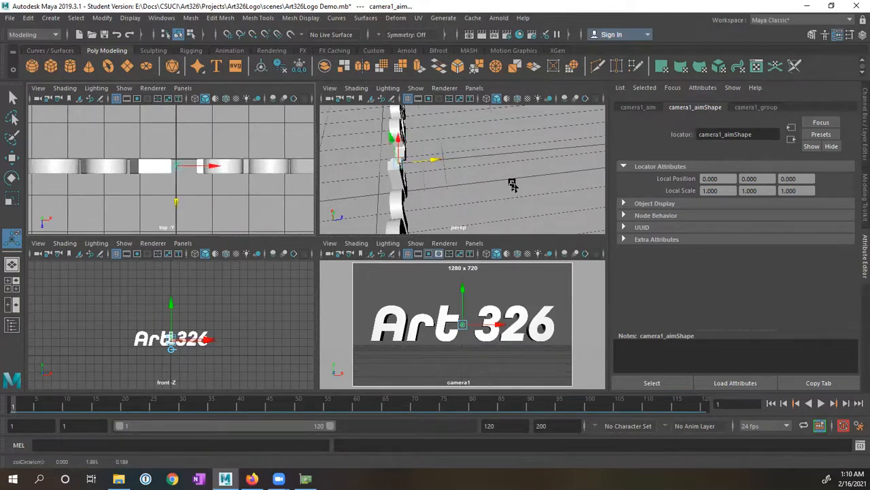
Step: Move the camera around to the A end of the text, in line with the letters so it sees them edge-on
left_click_drag(513, 185, 432, 170, "alt")
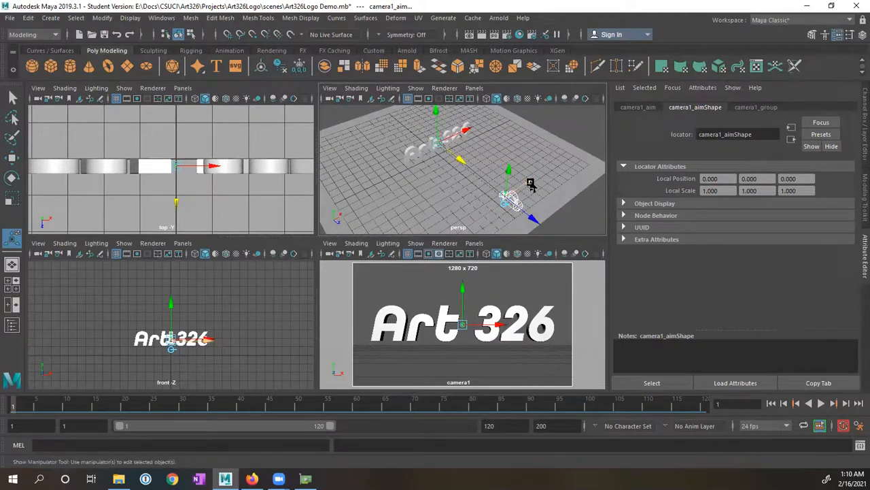
left_click_drag(528, 185, 485, 198)
middle_click_drag(486, 198, 491, 163, "alt")
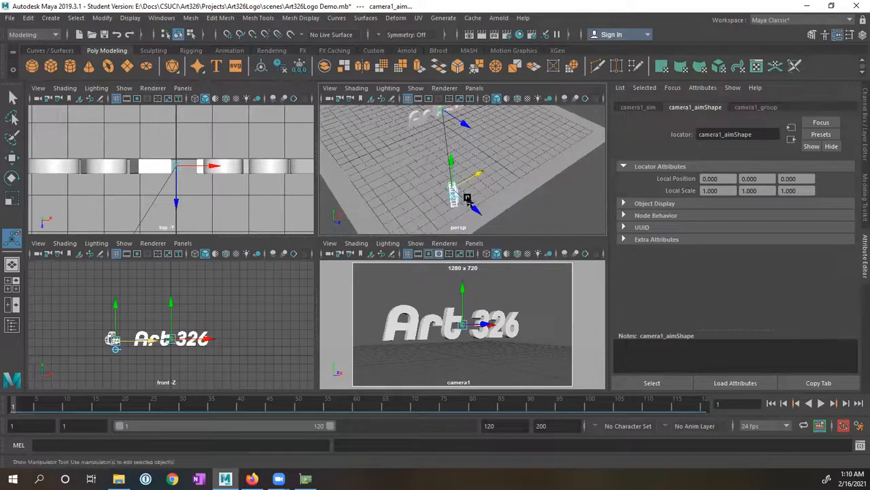
left_click_drag(481, 221, 400, 154)
left_click_drag(484, 167, 410, 157, "alt")
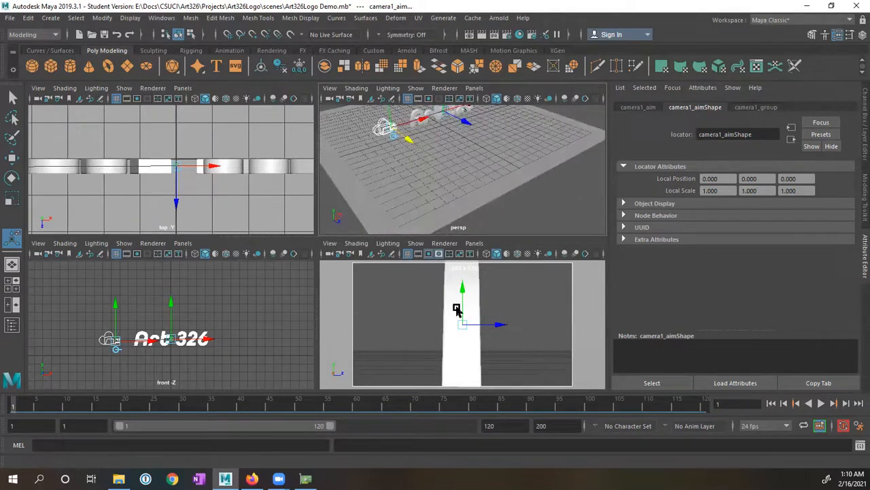
Step: Adjust the camera's distance from the letter A and centre the camera on the text's thickness
left_click_drag(417, 121, 397, 116)
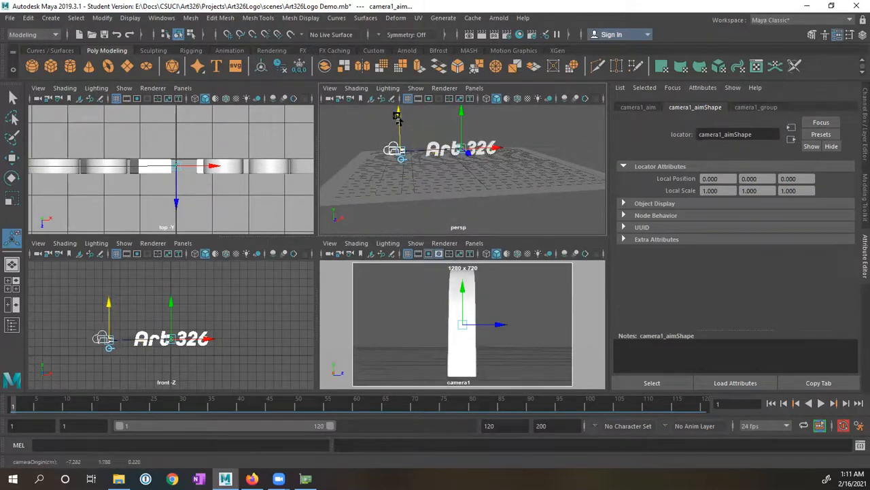
left_click_drag(434, 150, 500, 156)
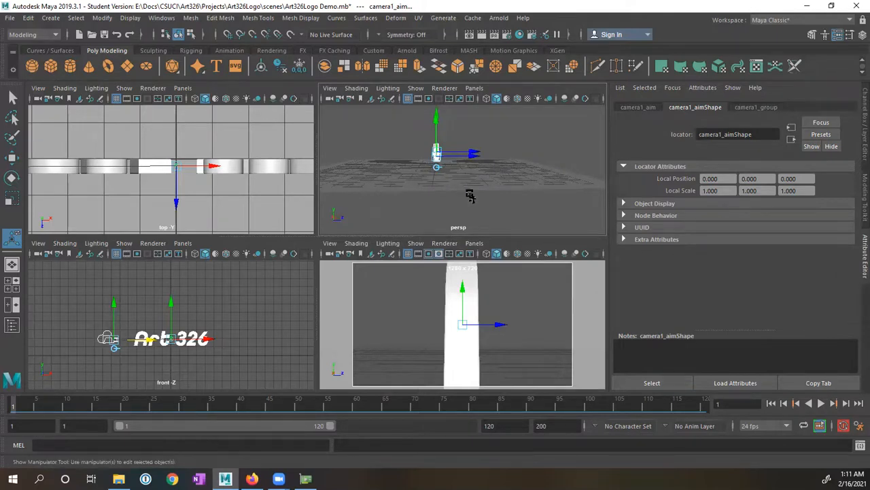
left_click_drag(509, 170, 442, 185, "alt")
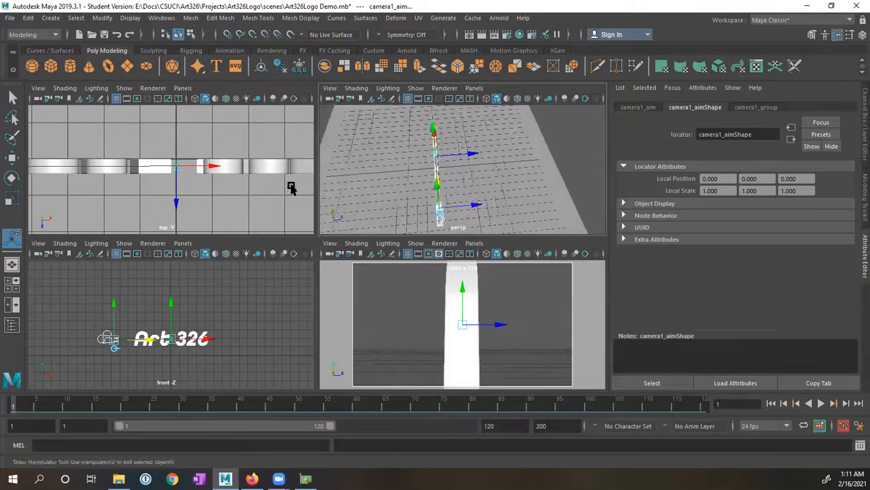
right_click_drag(243, 181, 186, 174, "alt")
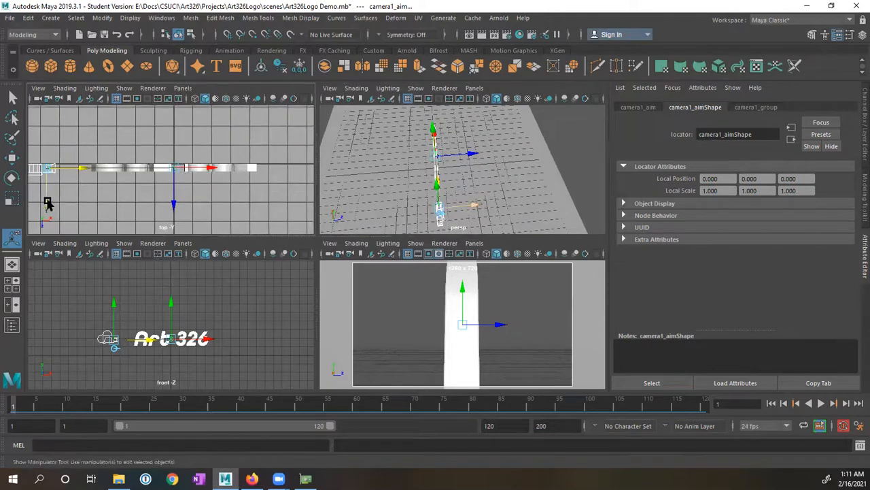
left_click_drag(46, 203, 48, 202)
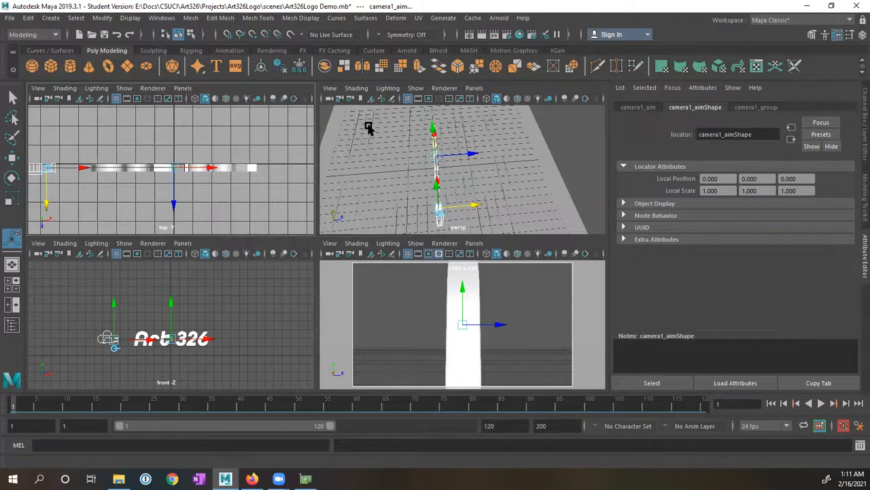
Step: Switch to the Animation menu set and set a keyframe for the camera at frame 1
left_click(49, 35)
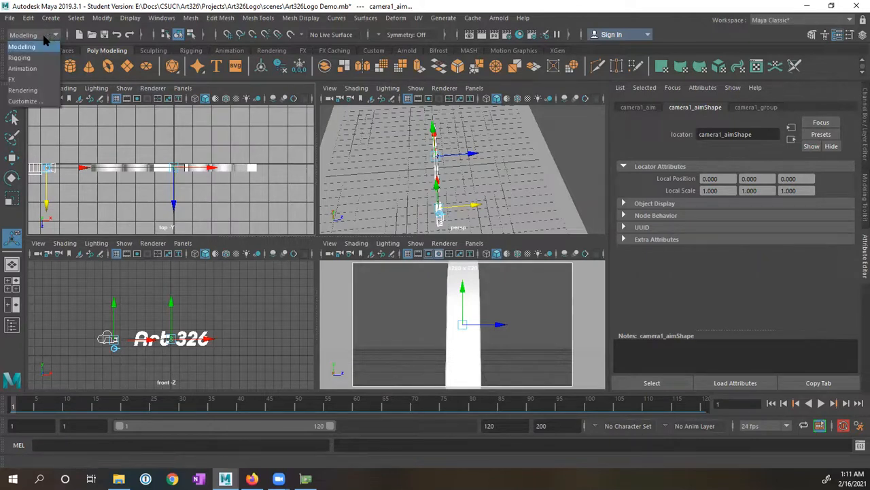
left_click(32, 69)
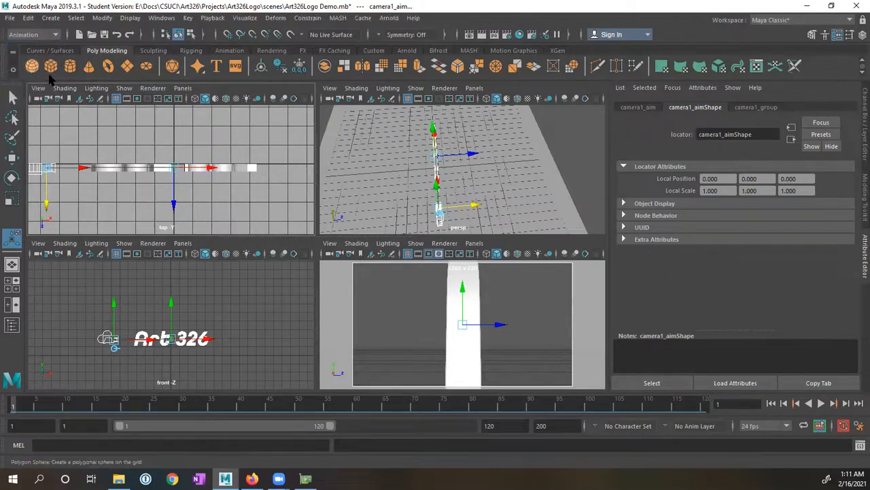
left_click(188, 17)
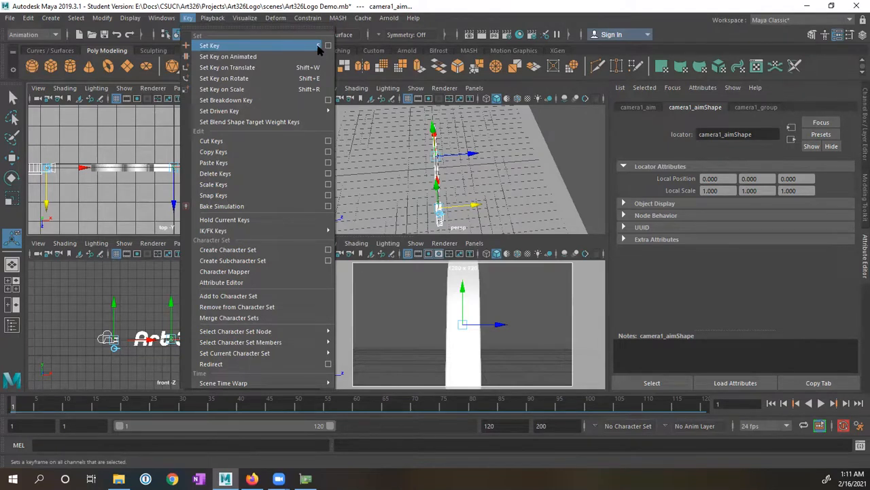
left_click(280, 44)
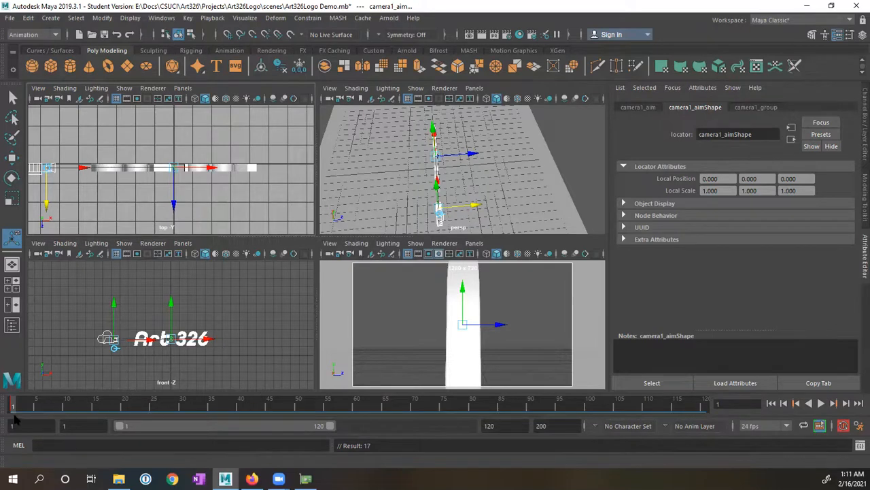
Step: Go to frame 24 and key the camera there, swung out to the front of the text's first half
left_click_drag(19, 411, 149, 417)
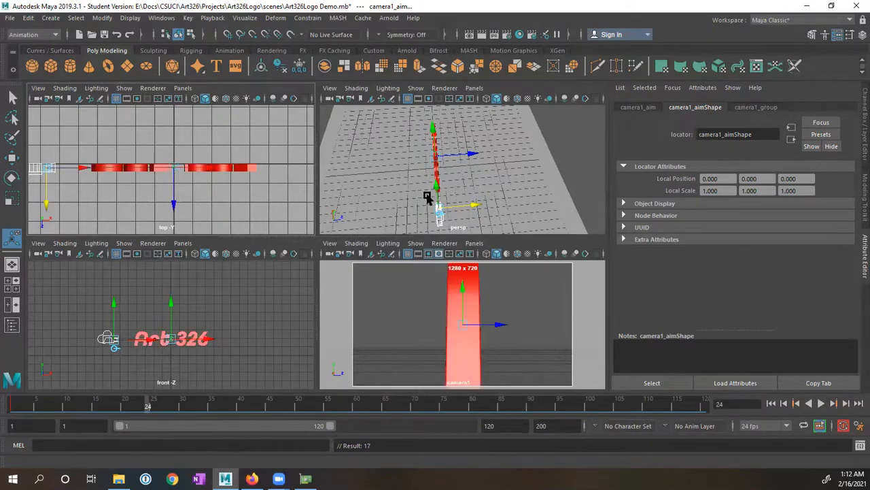
mouse_move(145, 406)
left_mouse_down()
mouse_move(61, 406)
mouse_move(149, 408)
left_mouse_up()
left_click_drag(476, 206, 542, 170)
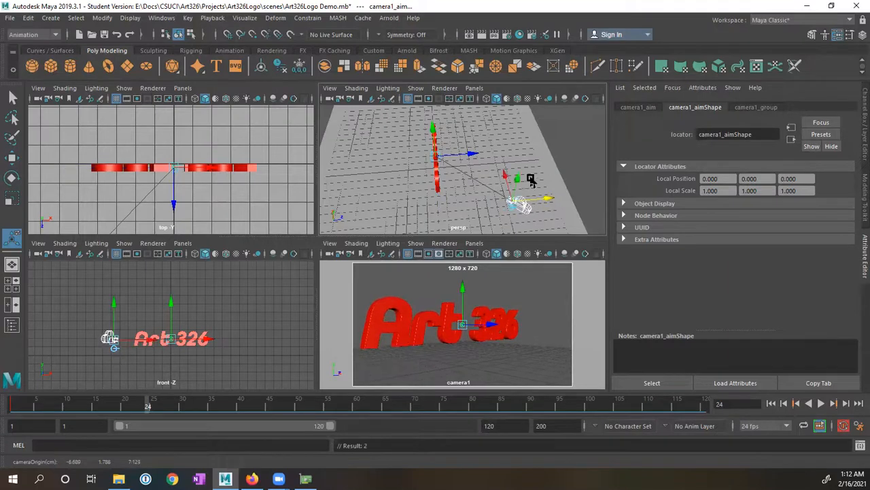
left_click_drag(513, 198, 412, 160)
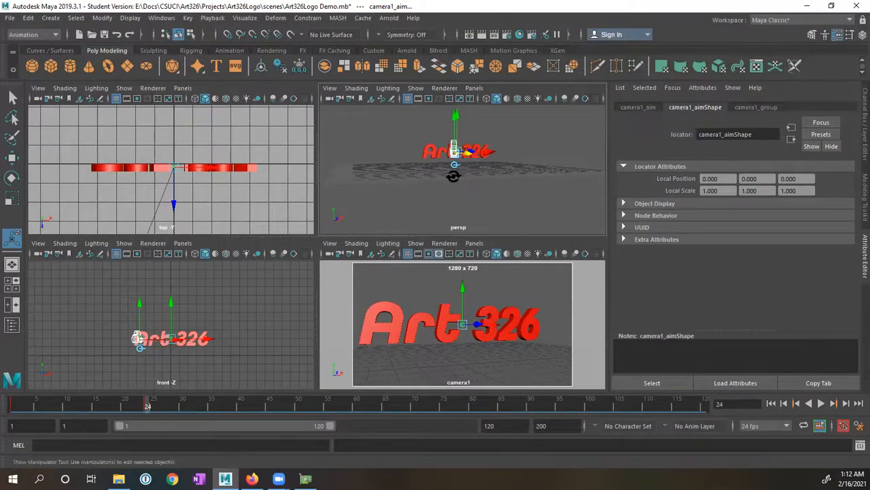
Step: Reposition the camera at frame 24 for a steeper angled view from the A end, and return to frame 1
left_click_drag(488, 190, 464, 202, "alt")
left_click_drag(416, 189, 424, 212, "alt")
middle_click_drag(451, 206, 449, 138, "alt")
left_click_drag(449, 138, 465, 148, "alt")
mouse_move(473, 188)
left_mouse_down()
mouse_move(465, 183)
mouse_move(472, 185)
left_mouse_up()
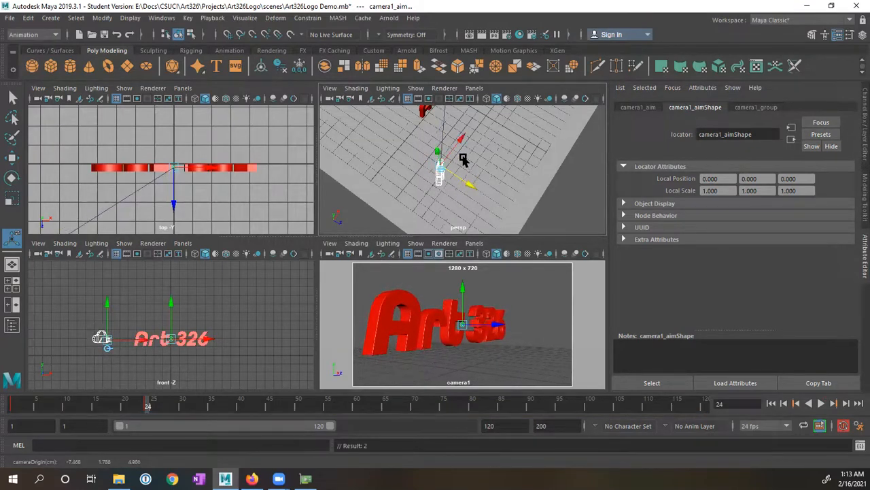
left_click_drag(462, 154, 457, 149)
mouse_move(462, 195)
left_mouse_down()
mouse_move(446, 191)
mouse_move(473, 191)
mouse_move(461, 189)
left_mouse_up()
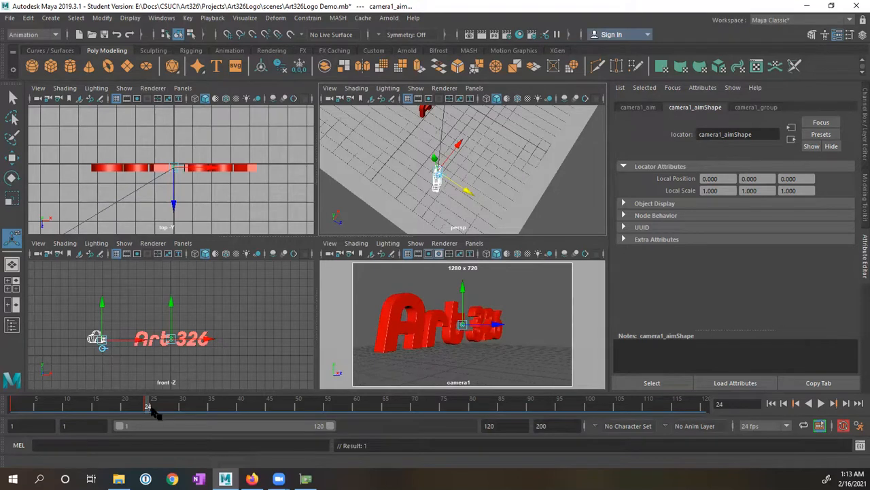
left_click_drag(136, 407, 9, 404)
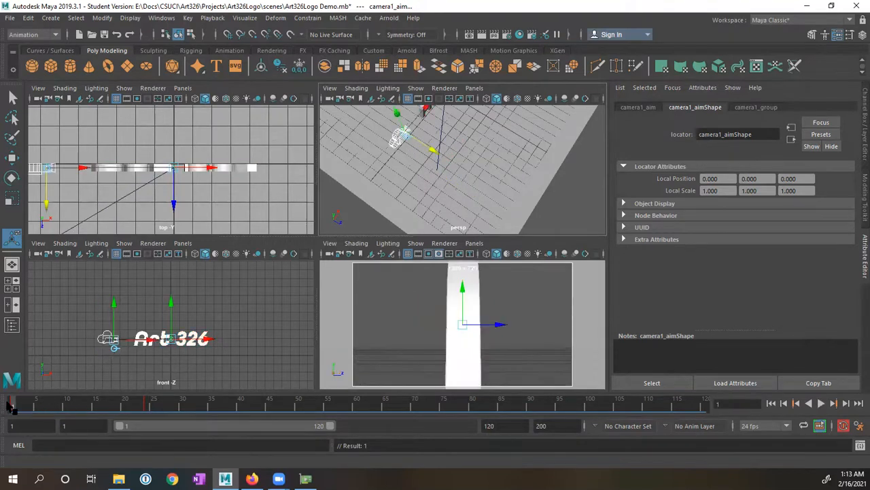
middle_click(415, 306)
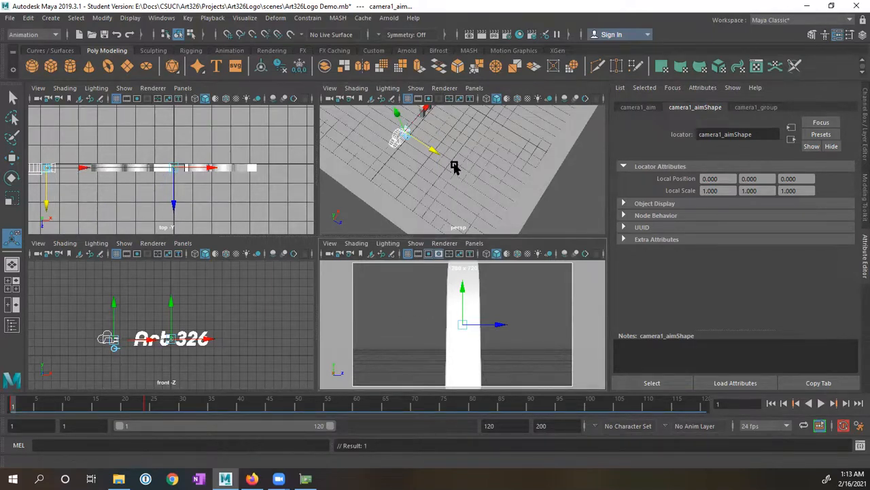
Step: Play the animation from frame 1 to review the camera's first move
left_click_drag(457, 172, 435, 222, "alt")
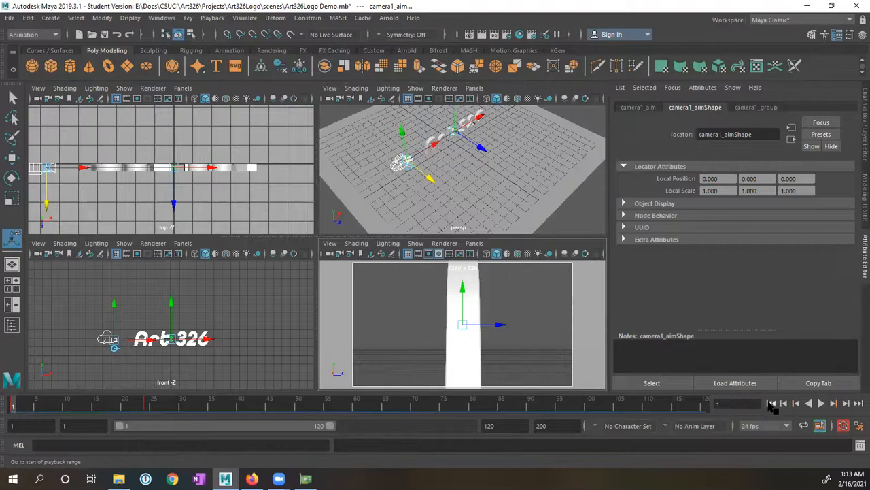
left_click(821, 404)
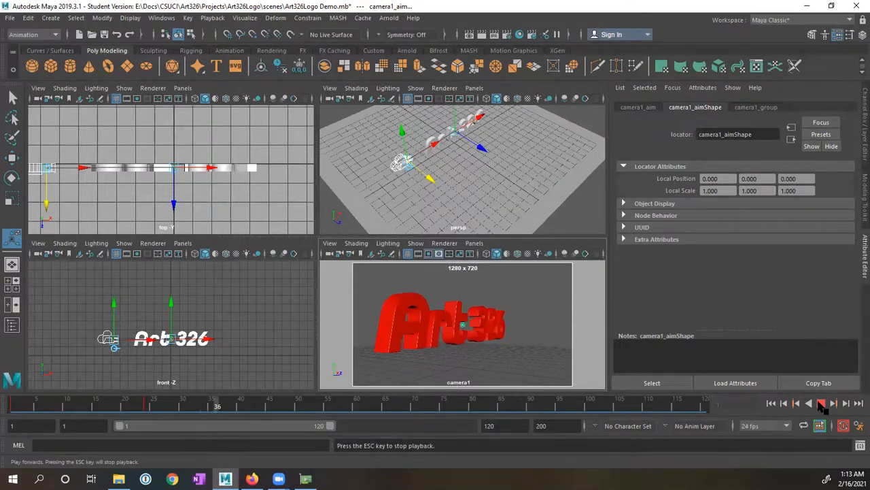
left_click(820, 403)
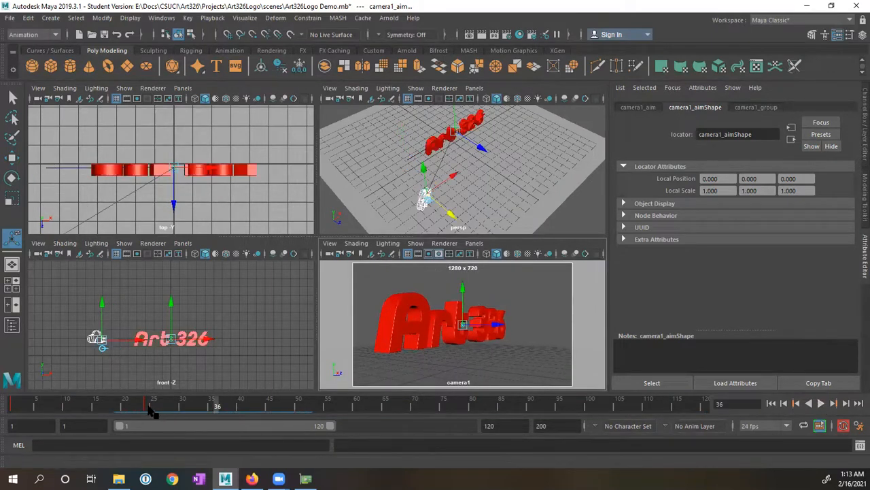
Step: Go to frame 72 and key the camera centred in front of the text, pulled back until all of Art 326 fits the frame
left_click_drag(148, 407, 427, 425)
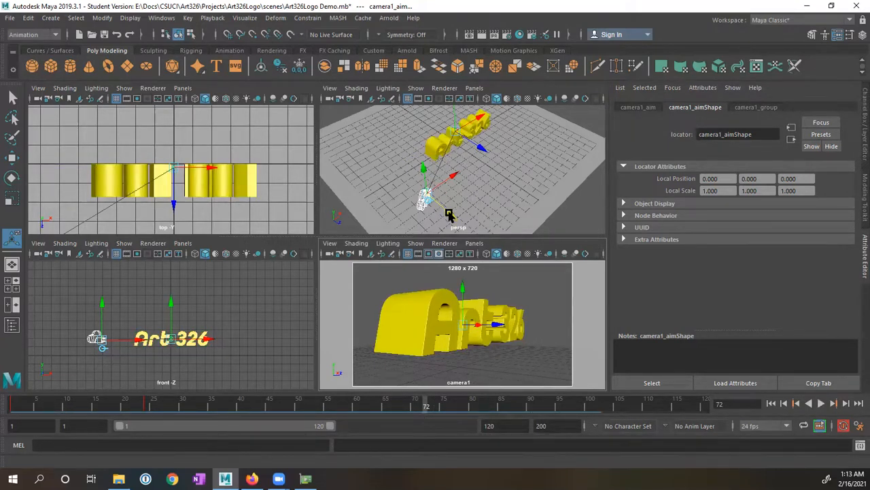
left_click_drag(454, 179, 511, 151)
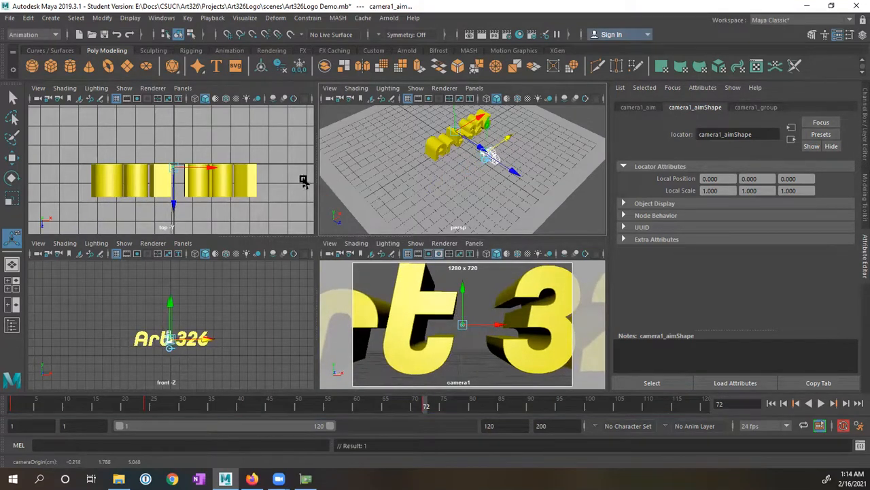
right_click_drag(262, 185, 170, 201, "alt")
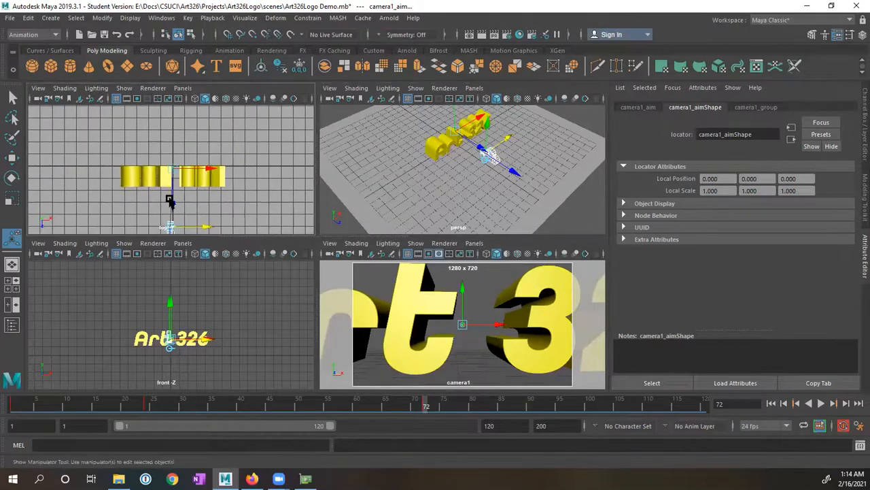
middle_click_drag(182, 201, 189, 164, "alt")
left_click_drag(207, 190, 212, 193)
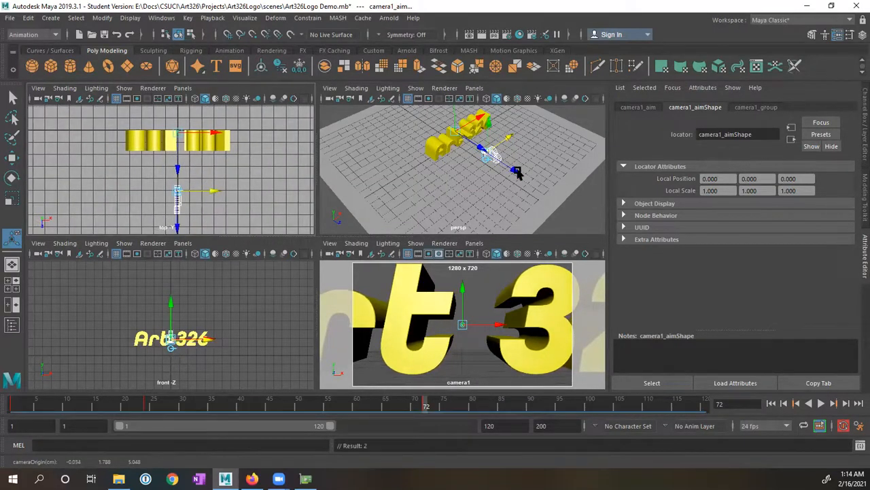
left_click_drag(517, 172, 569, 209)
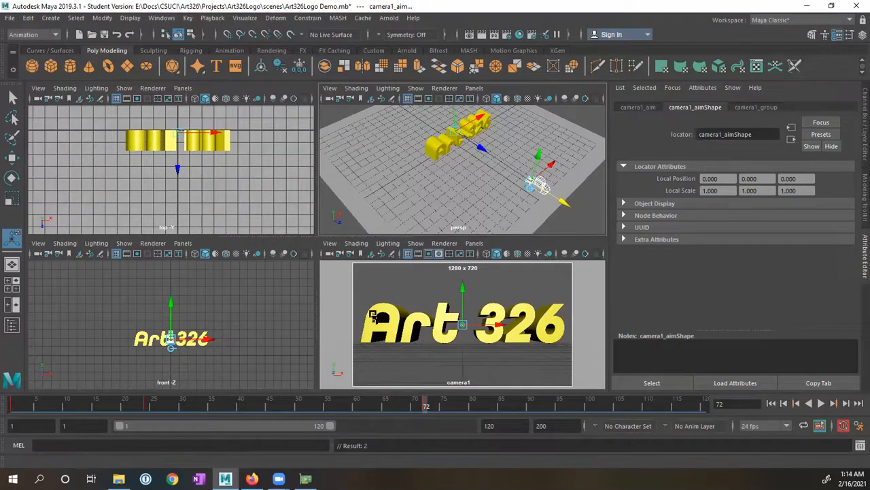
Step: Scrub back through the timeline and play the animation to review the camera's sweep around to the front
left_click_drag(411, 407, 129, 425)
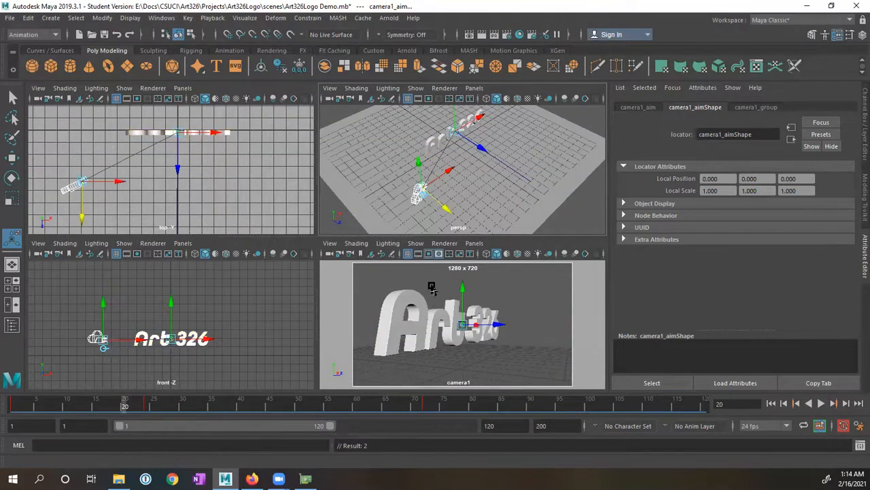
middle_click_drag(434, 282, 433, 282)
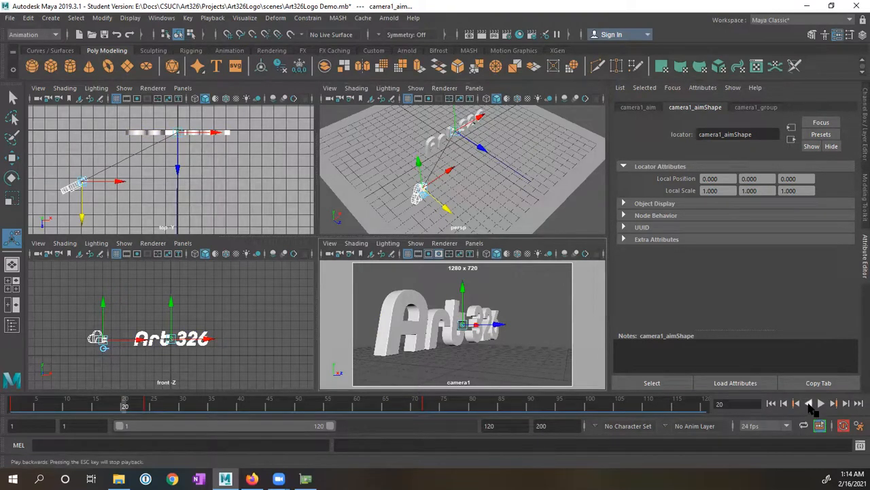
left_click(810, 404)
left_click(821, 403)
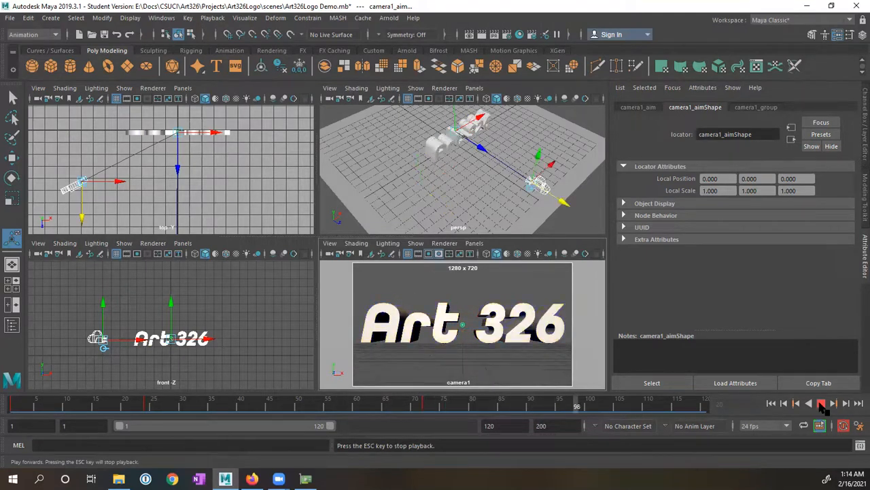
left_click(821, 404)
Step: Go to frame 96 and raise the camera so it looks slightly down on the text
left_click_drag(472, 401, 445, 407)
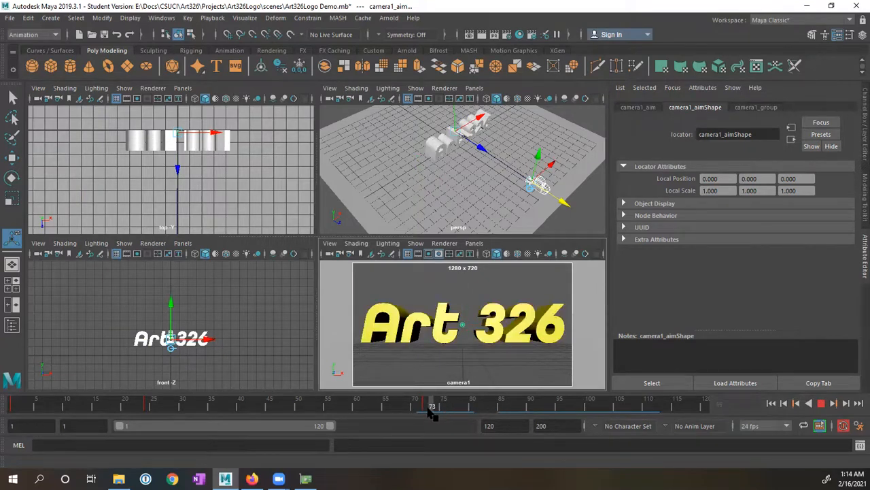
left_click_drag(429, 414, 426, 416)
mouse_move(564, 406)
left_mouse_down()
mouse_move(553, 407)
mouse_move(571, 414)
mouse_move(564, 405)
left_mouse_up()
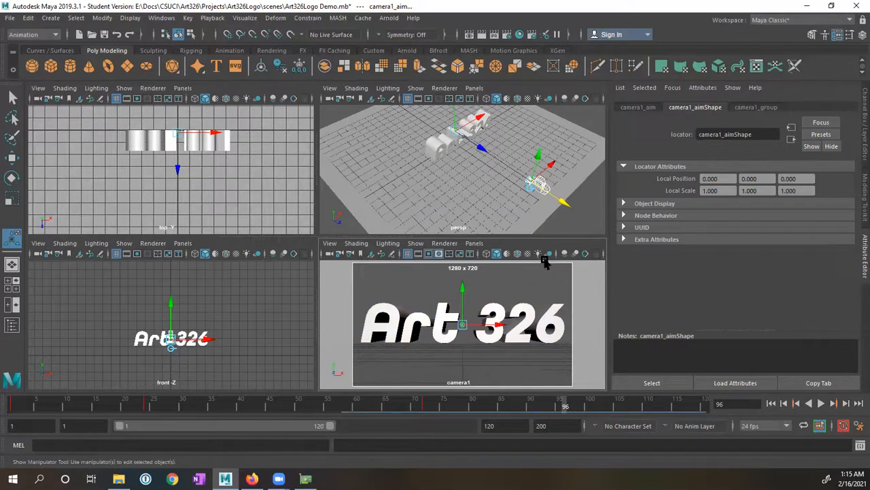
left_click(539, 158)
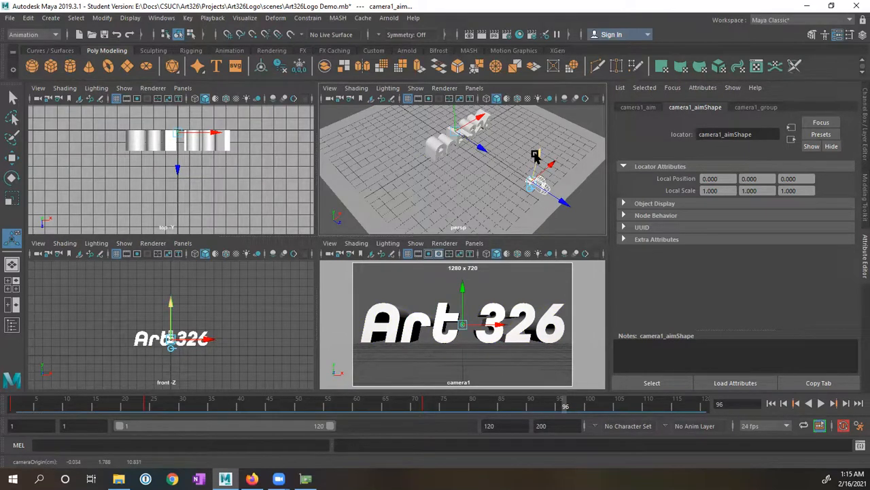
left_click_drag(536, 156, 544, 145)
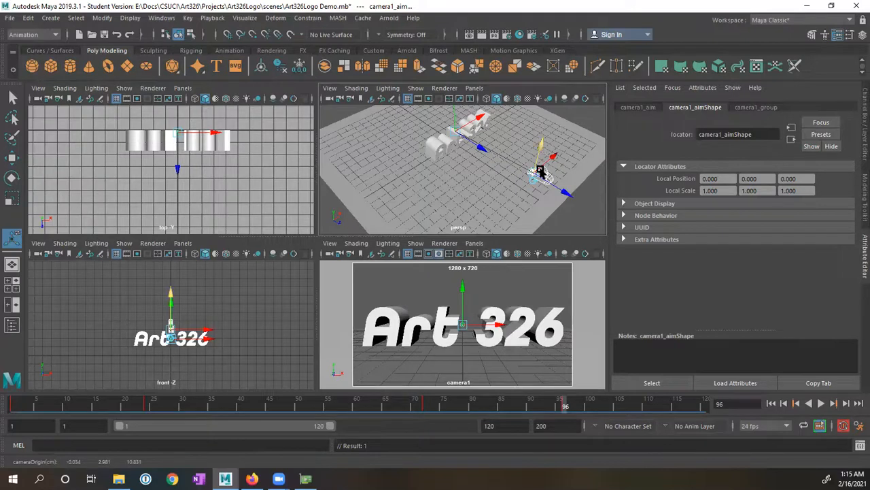
Step: Scrub and play the animation to check the camera's rise between frames 72 and 96
left_click_drag(453, 408, 420, 406)
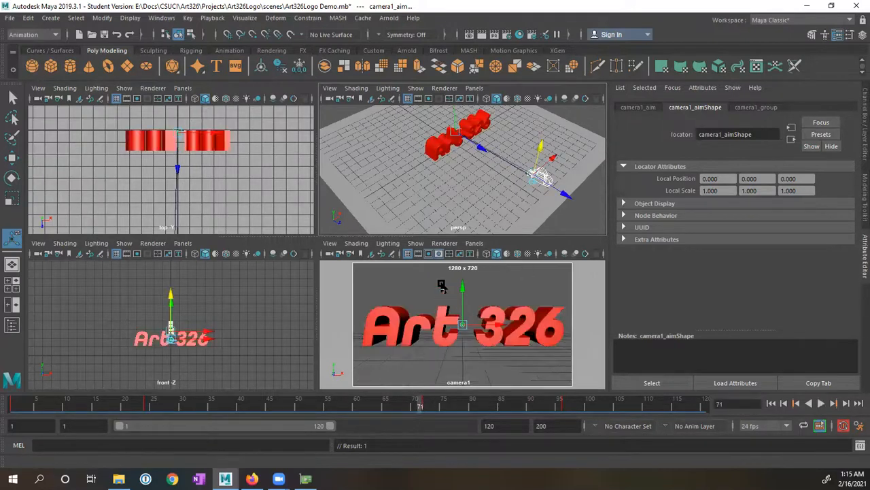
left_click(821, 404)
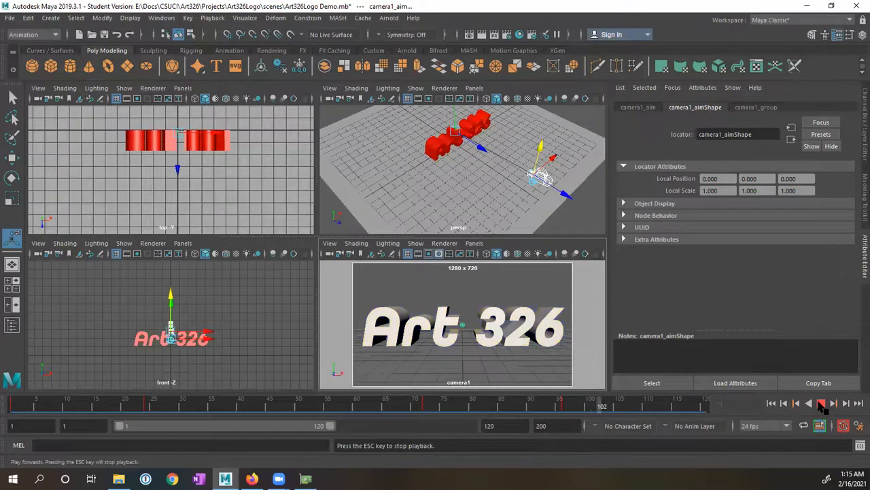
left_click(822, 403)
Step: Go to frame 120, push the camera and its aim point forward past the text, and pull the camera back out in front
left_click_drag(617, 405, 570, 408)
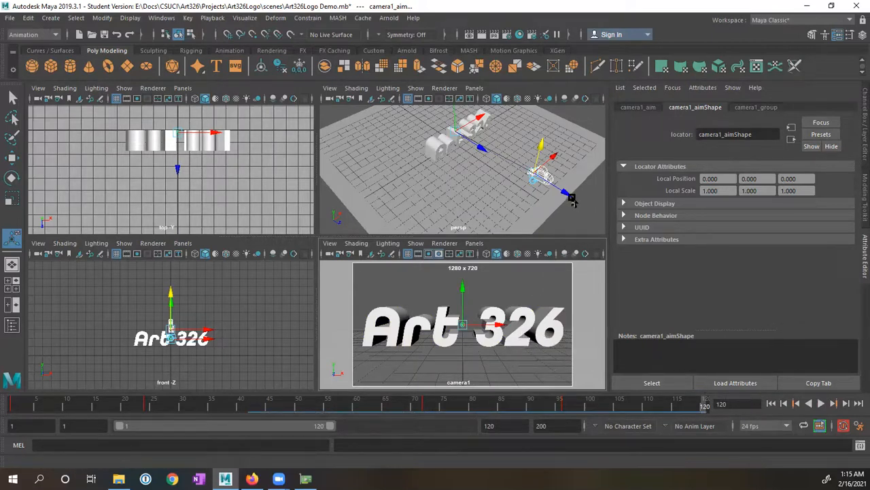
left_click_drag(566, 193, 491, 133)
left_click_drag(419, 156, 363, 159, "alt")
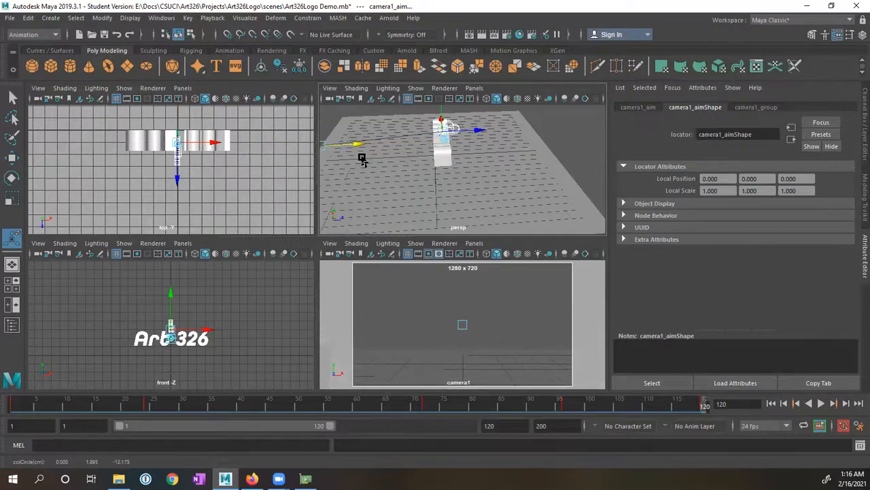
key("t")
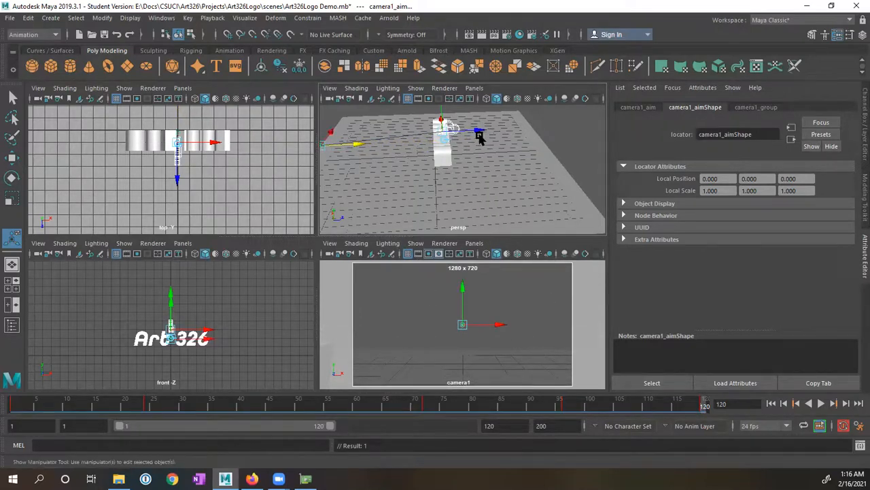
left_click_drag(479, 137, 575, 151)
Step: Scrub between frames 96 and 72 and play the animation to check how the camera and its aim point travel
left_click(560, 403)
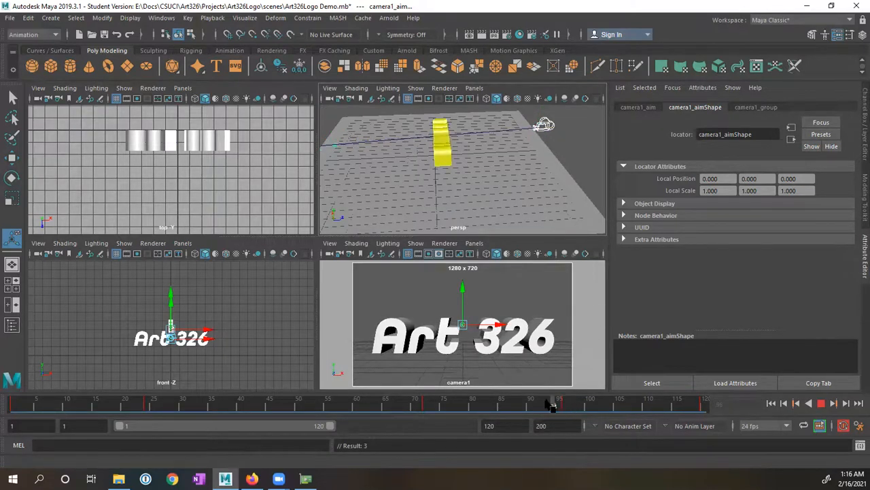
left_click(423, 406)
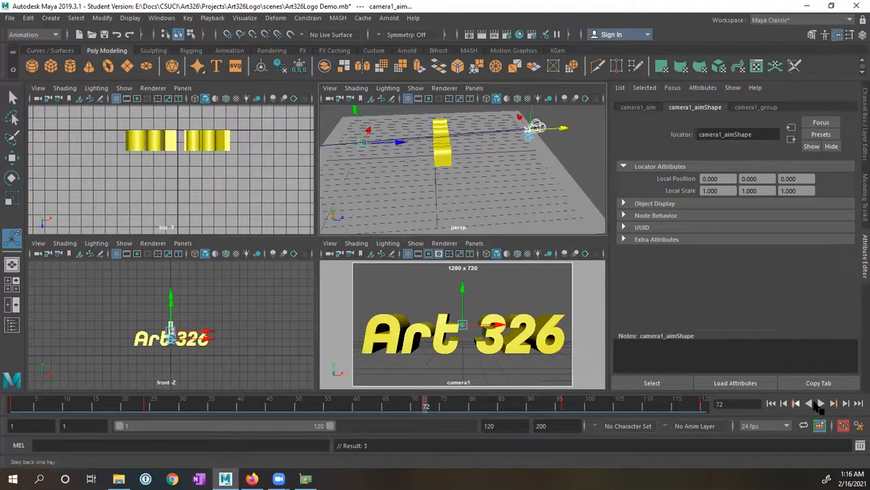
left_click(821, 403)
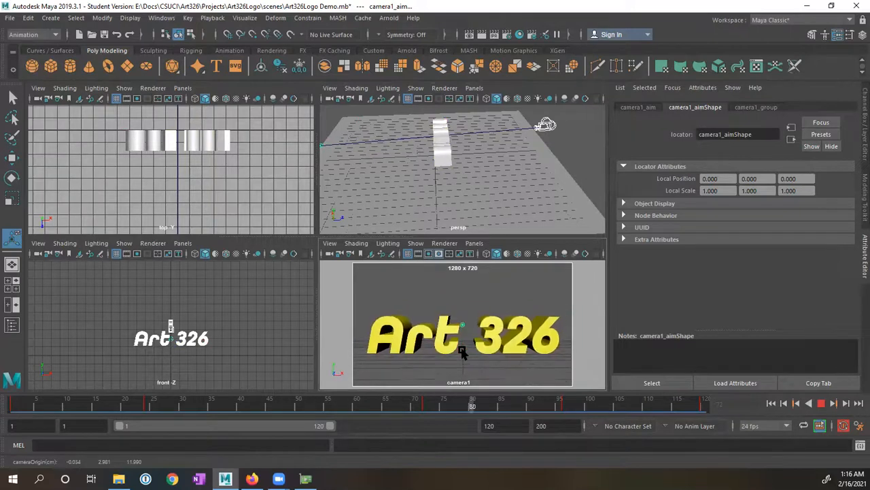
left_click(821, 404)
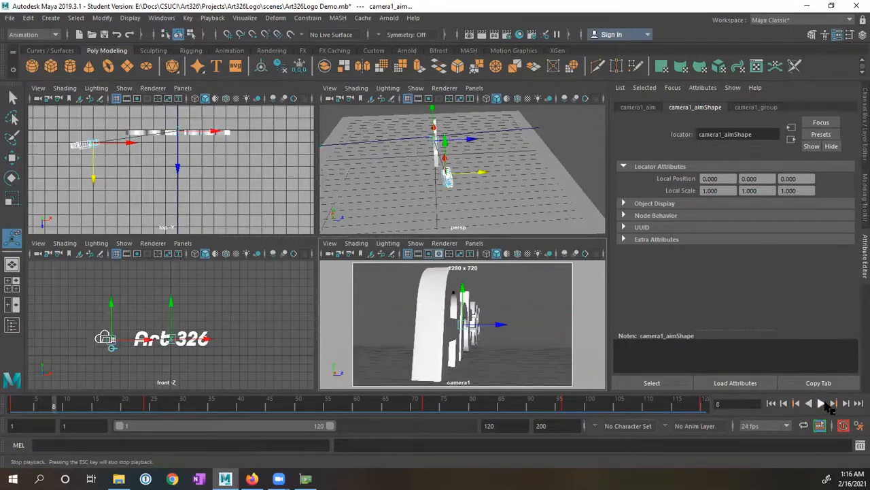
Step: Go to frame 72 and move the camera's aim point forward along its depth axis into the text
mouse_move(478, 405)
left_mouse_down()
mouse_move(146, 393)
mouse_move(19, 403)
mouse_move(217, 415)
mouse_move(394, 442)
mouse_move(435, 438)
mouse_move(427, 436)
left_mouse_up()
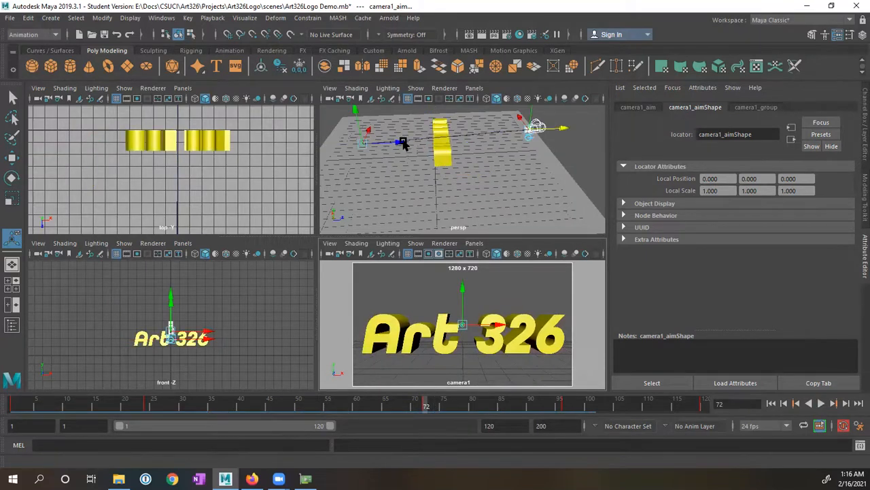
left_click_drag(402, 143, 469, 151)
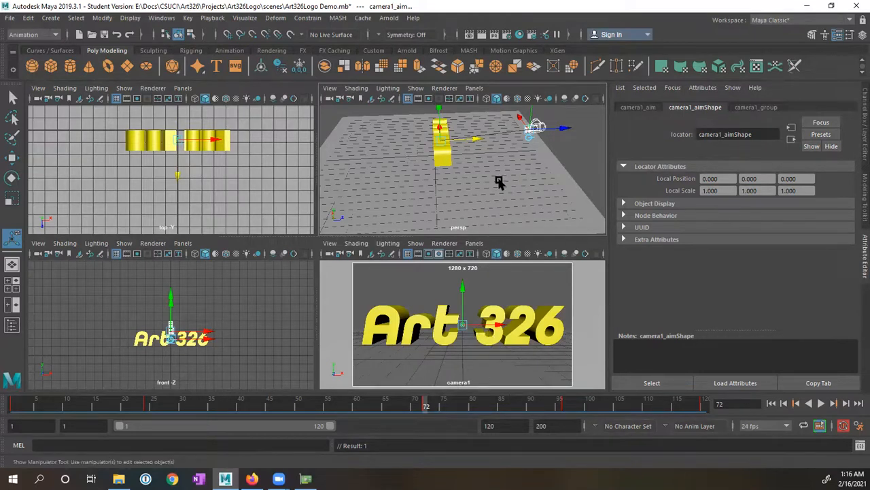
left_click_drag(467, 183, 509, 204, "alt")
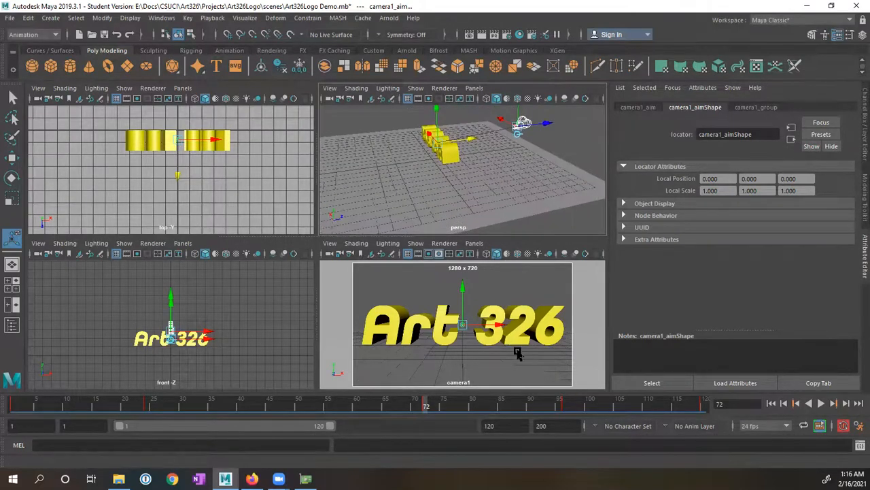
Step: Go to frame 96 and move the camera's aim point forward from behind the text into the letters
left_click(563, 405)
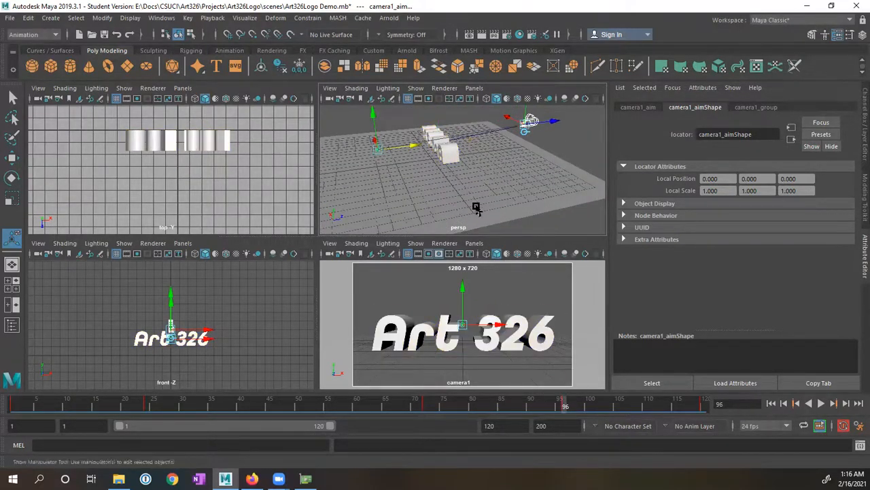
left_click(423, 407)
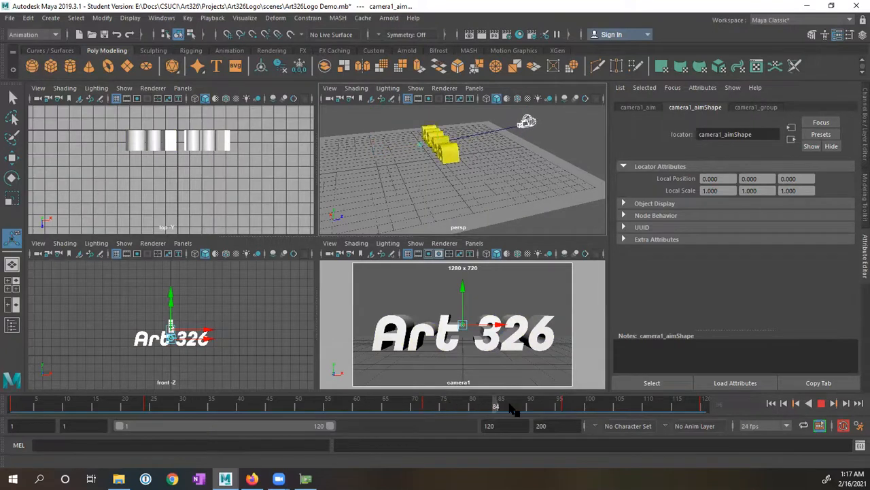
left_click(564, 406)
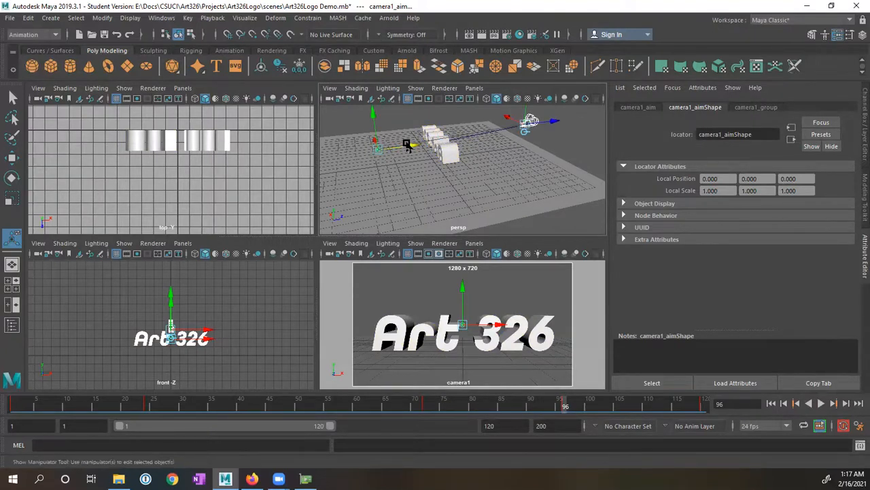
left_click_drag(412, 148, 479, 154)
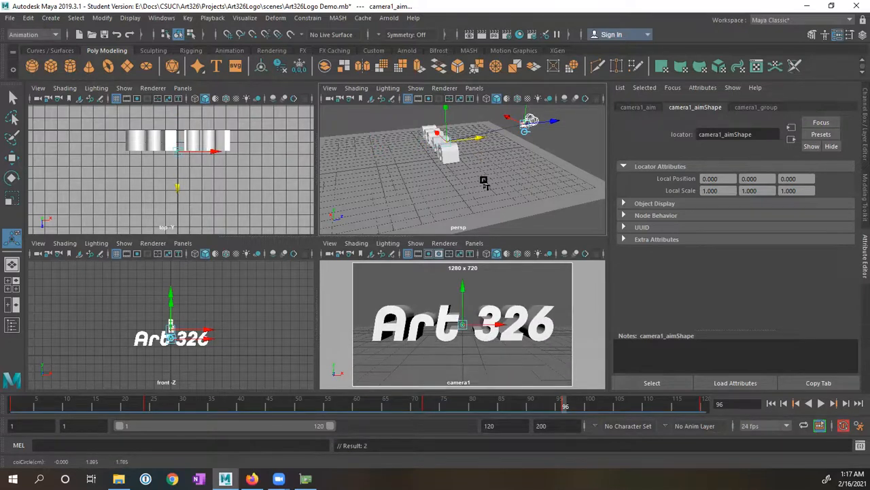
mouse_move(568, 407)
left_mouse_down()
mouse_move(414, 404)
mouse_move(487, 405)
left_mouse_up()
Step: Go to frame 120, move the camera forward through the gap between Art and 326, and play the animation from the start
left_click_drag(557, 406, 707, 404)
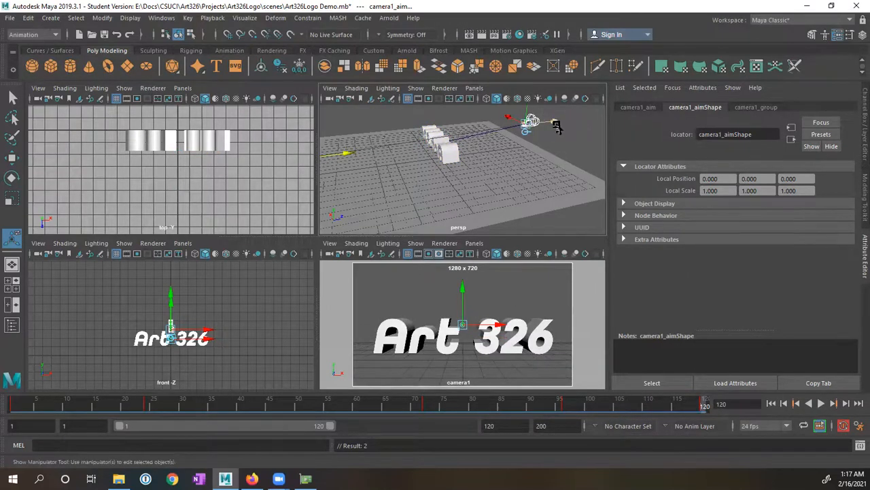
left_click_drag(557, 126, 481, 146)
left_click_drag(680, 404, 559, 404)
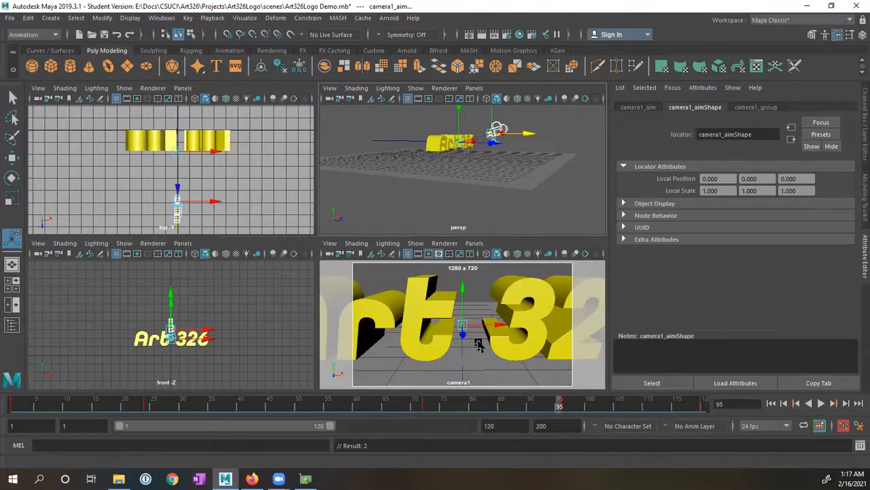
left_click(771, 403)
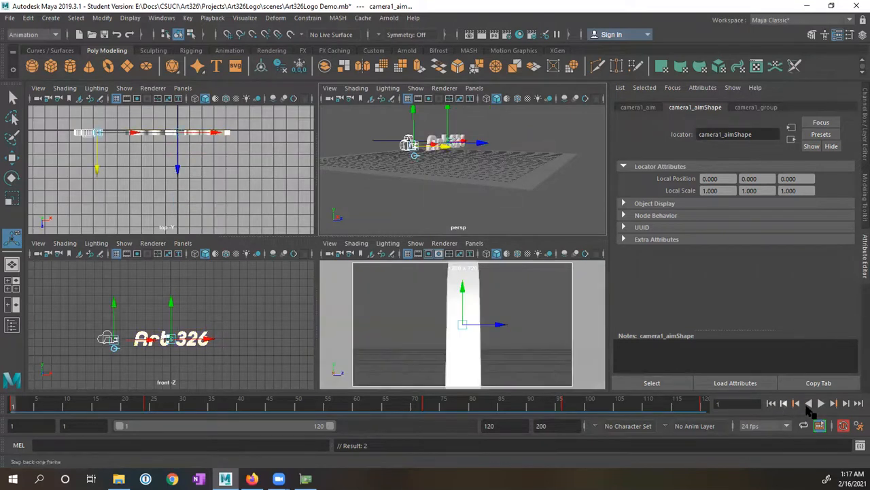
left_click(821, 404)
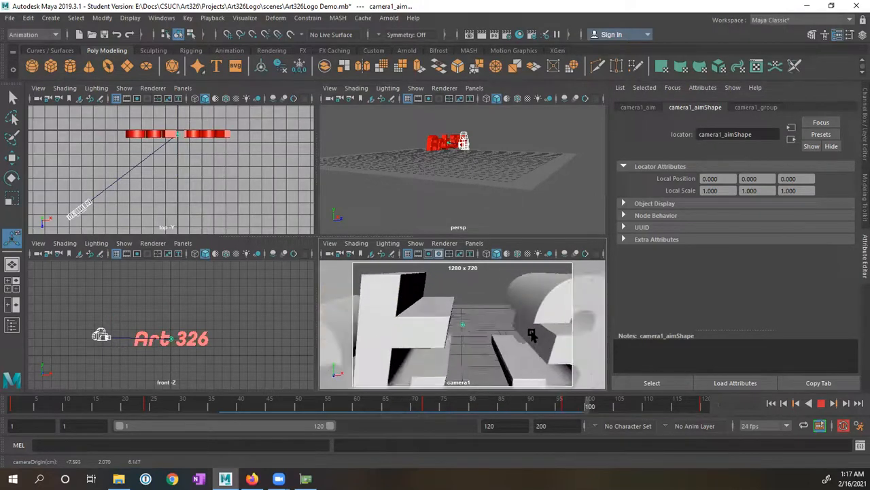
Step: Stop playback and scrub between frames 72 and 96 to compare the camera's distance from the text
key("Escape")
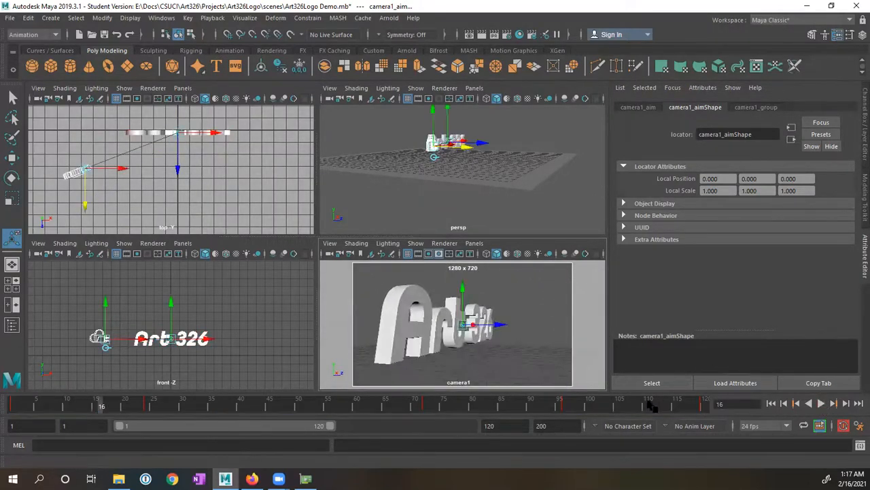
left_click_drag(593, 411, 565, 407)
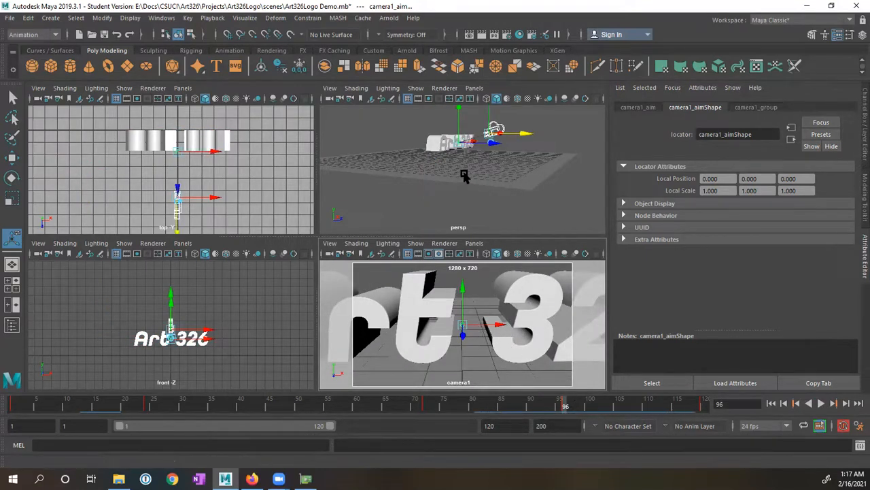
left_click_drag(462, 168, 496, 180, "alt")
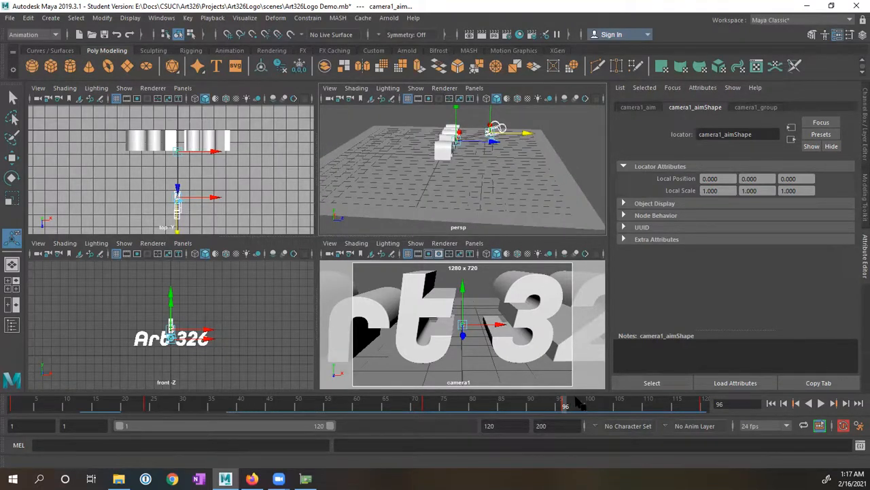
mouse_move(568, 410)
left_mouse_down()
mouse_move(608, 408)
mouse_move(424, 408)
mouse_move(565, 417)
left_mouse_up()
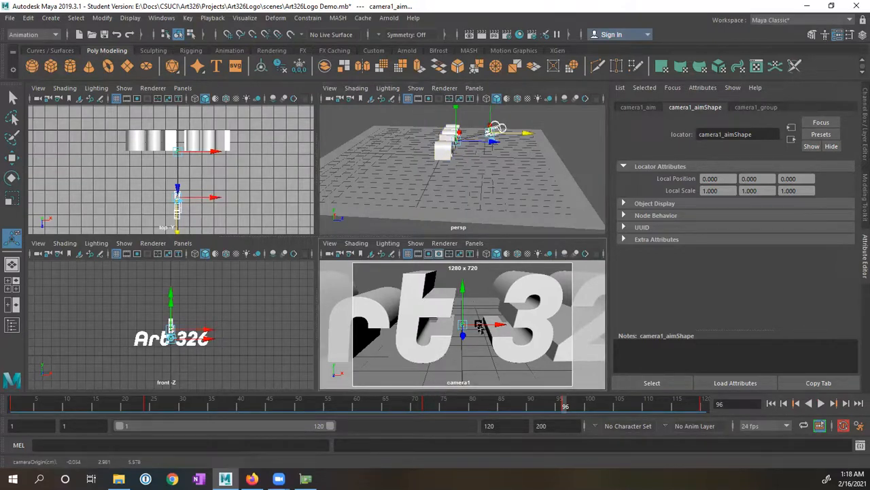
left_click(427, 406)
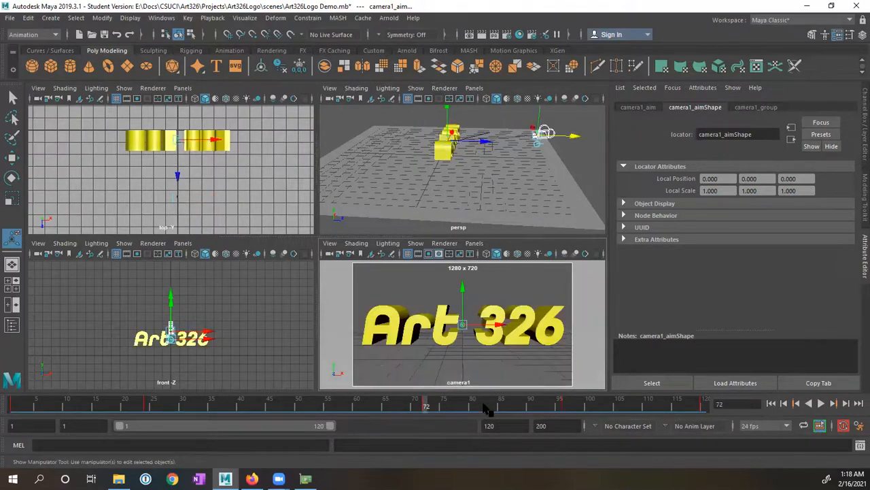
left_click_drag(439, 404, 565, 421)
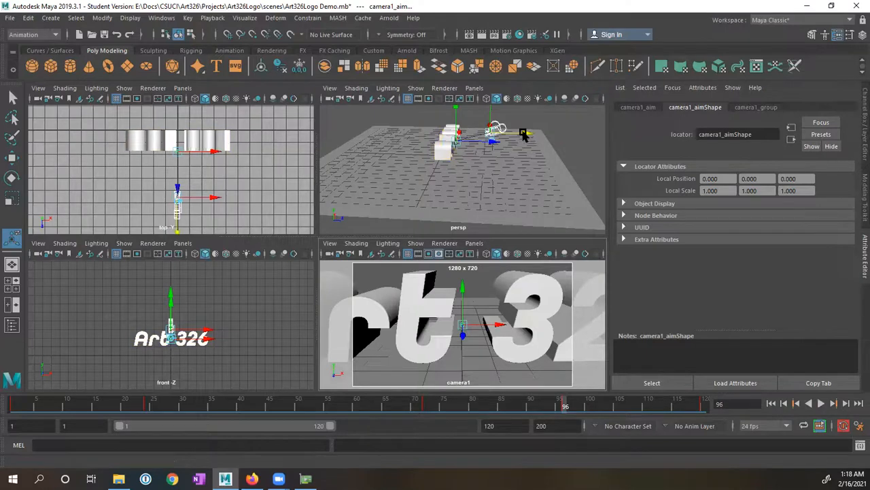
Step: At frame 96, move the camera back along its depth axis away from the text, and compare its position with frame 72
left_click_drag(524, 134, 575, 144)
mouse_move(566, 403)
left_mouse_down()
mouse_move(427, 404)
mouse_move(564, 409)
left_mouse_up()
middle_click(438, 354)
left_click(433, 401)
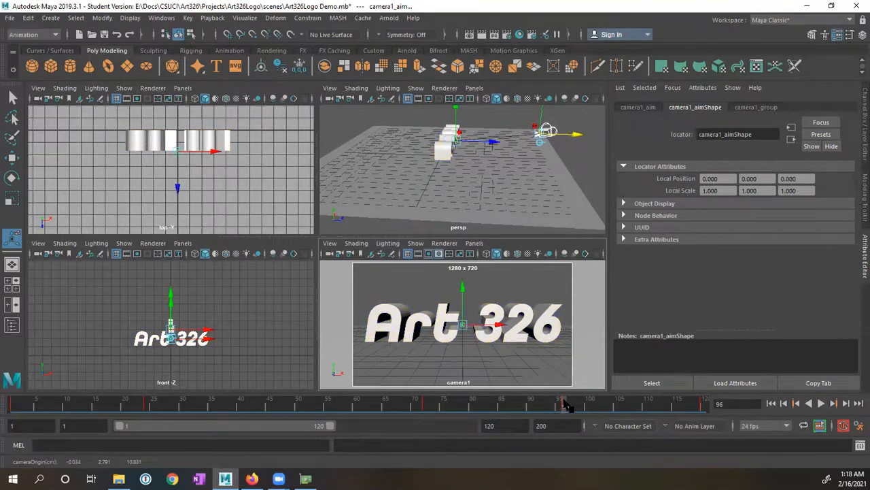
left_click(562, 406)
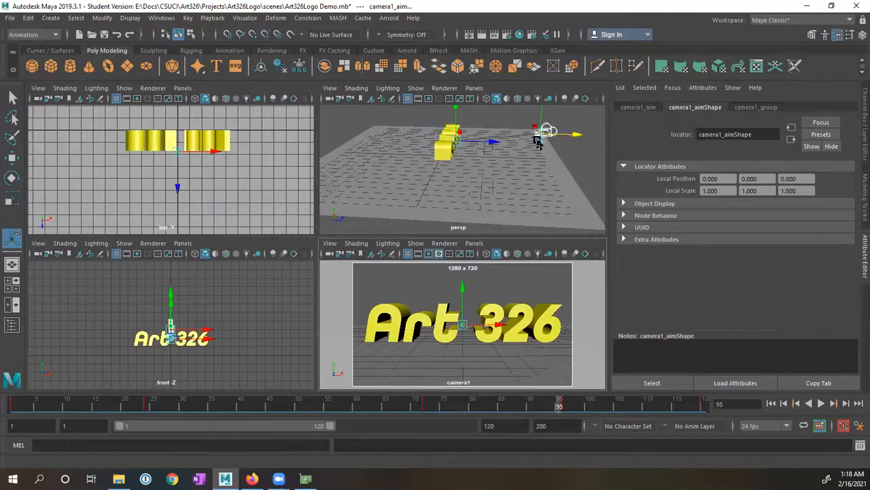
left_click(539, 142)
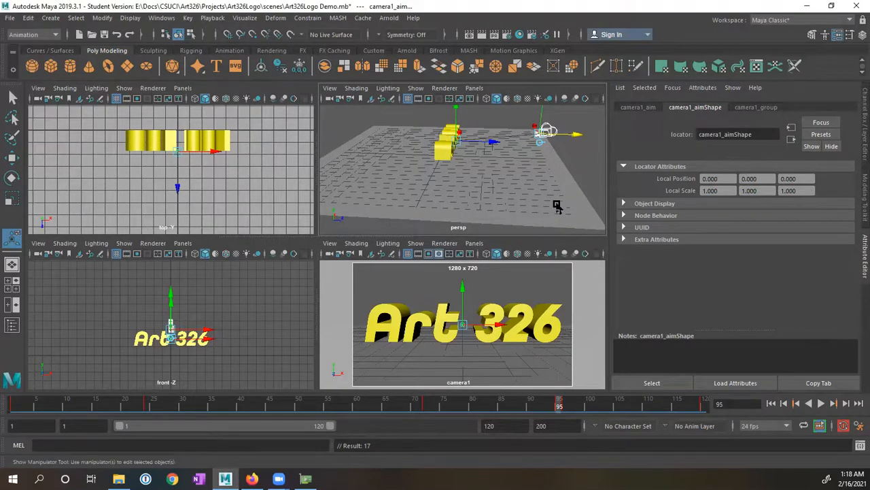
key("ctrl+z")
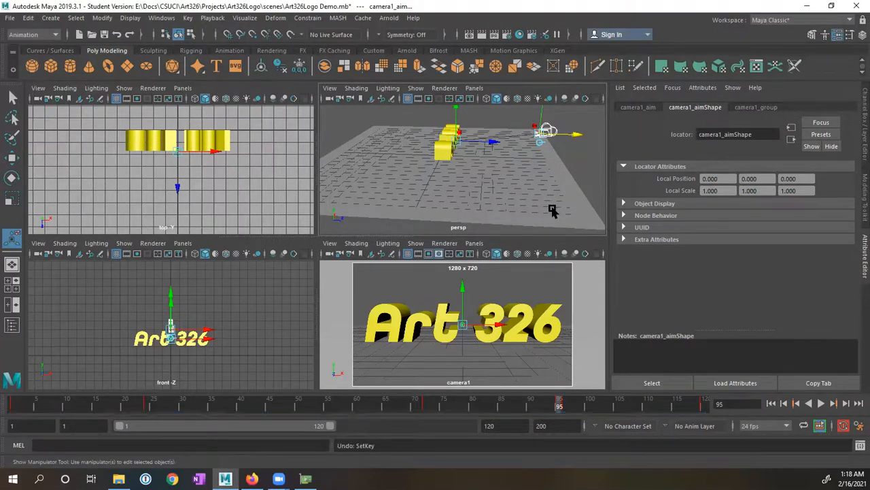
Step: Set a key at frame 96 for the camera and its aim point, and play the animation from the start
left_click(564, 408)
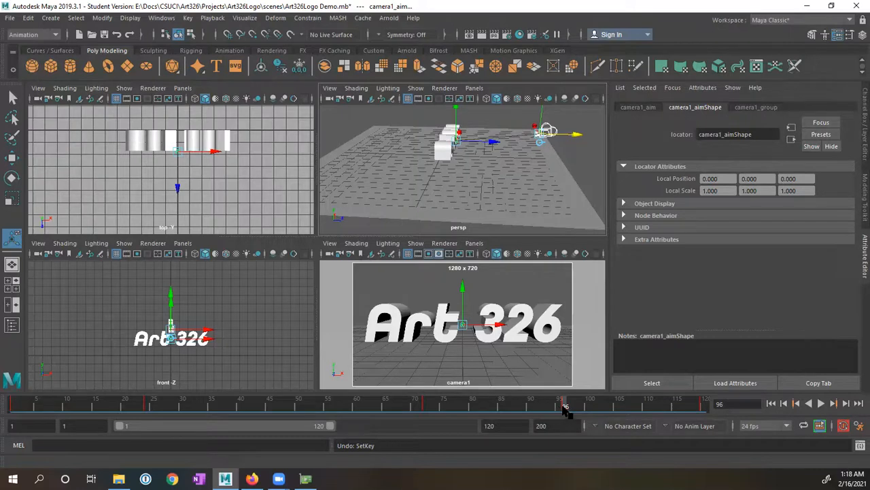
key("s")
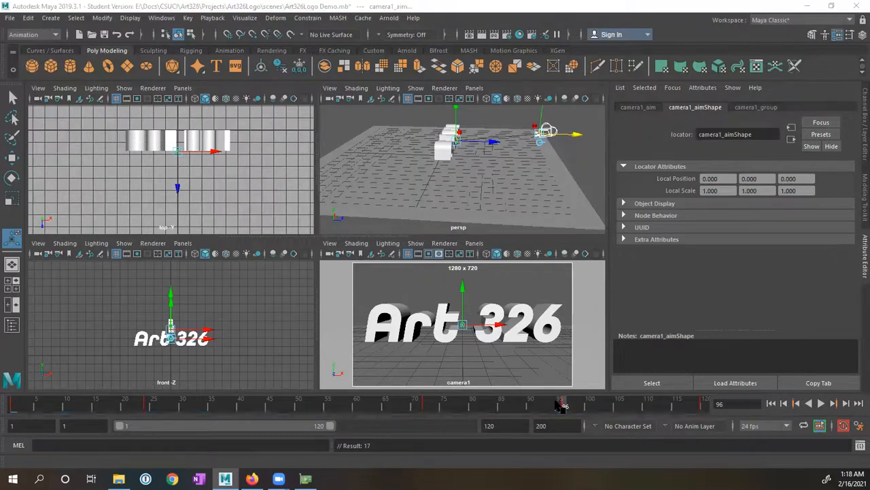
key("alt+v")
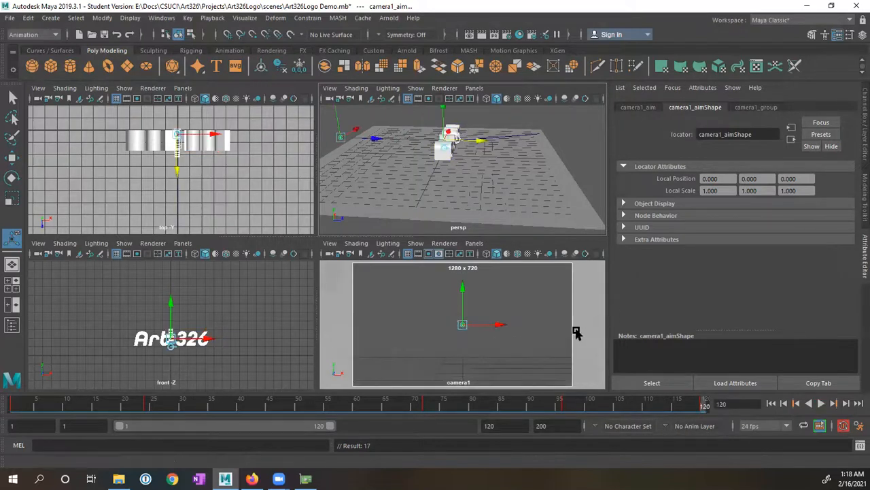
middle_click(542, 320)
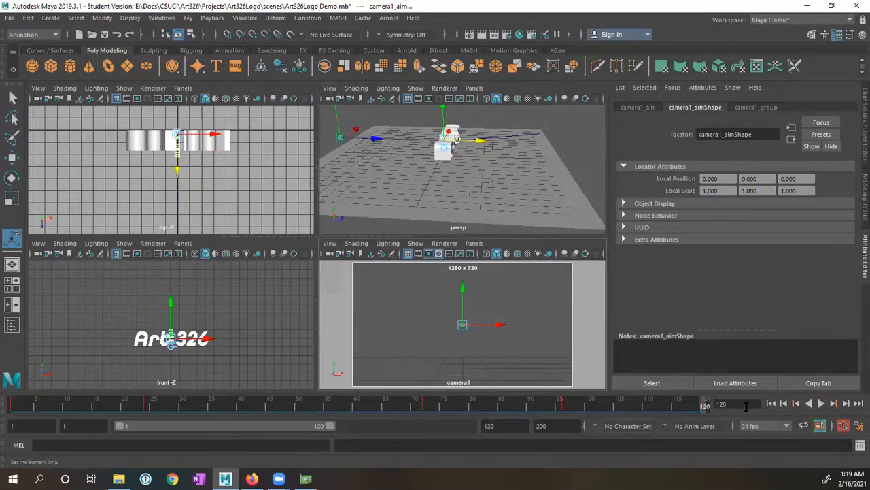
left_click(771, 404)
left_click(822, 404)
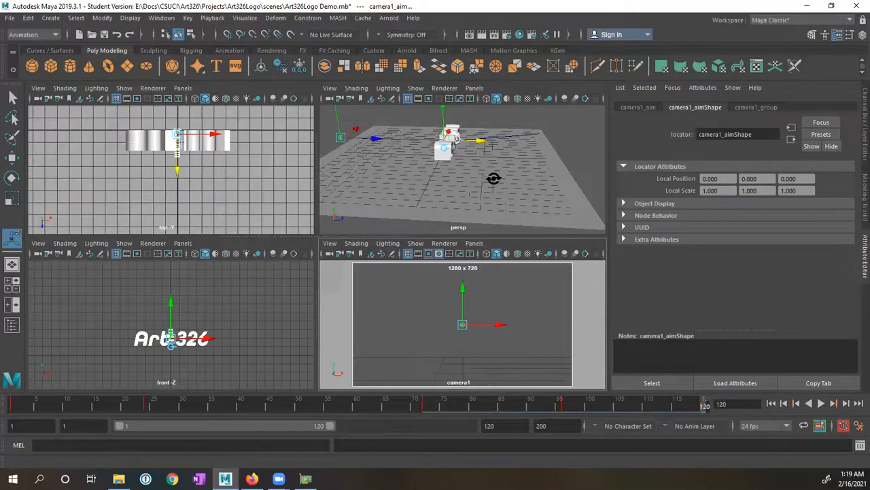
Step: Clear the selection and examine the camera between the letters up close in the perspective view
left_click_drag(492, 181, 416, 167, "alt")
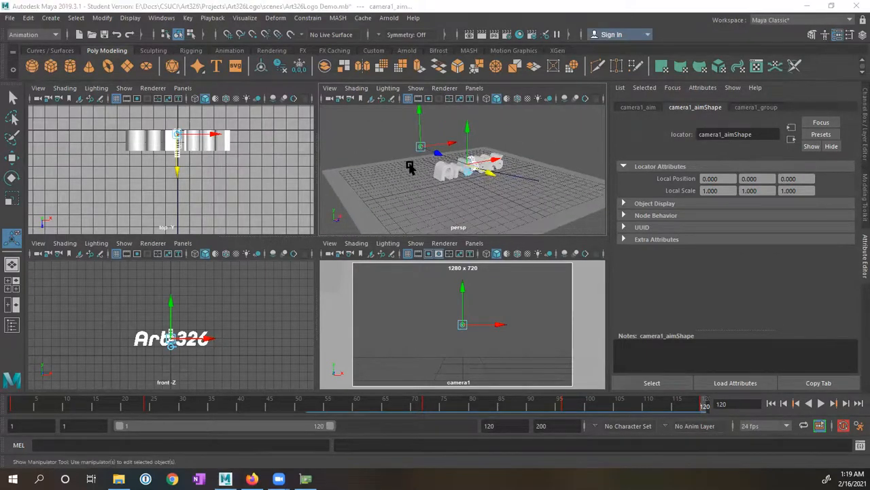
left_click(433, 191)
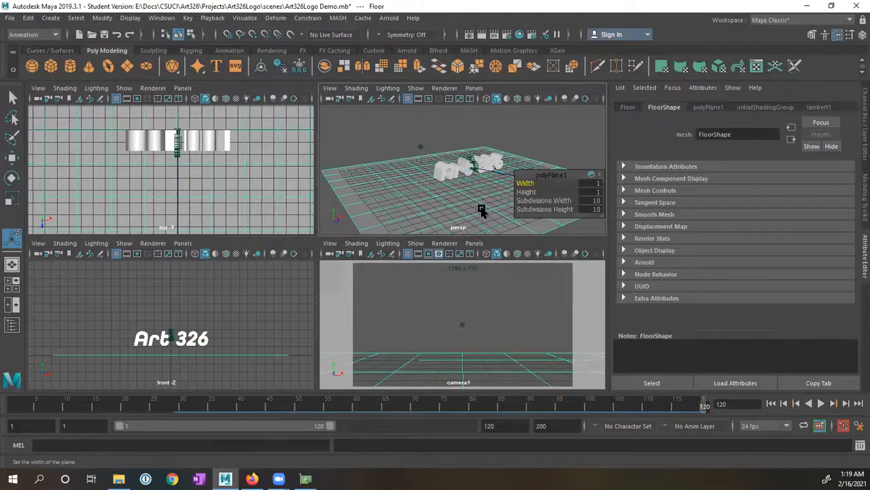
left_click(546, 141)
right_click_drag(546, 141, 505, 190, "alt")
mouse_move(506, 190)
left_mouse_down("alt")
mouse_move(439, 170)
mouse_move(423, 176)
mouse_move(499, 193)
left_mouse_up("alt")
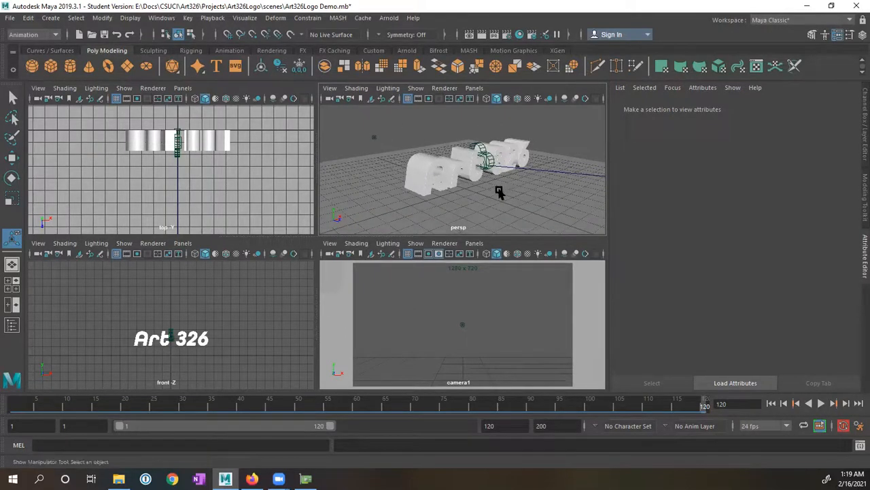